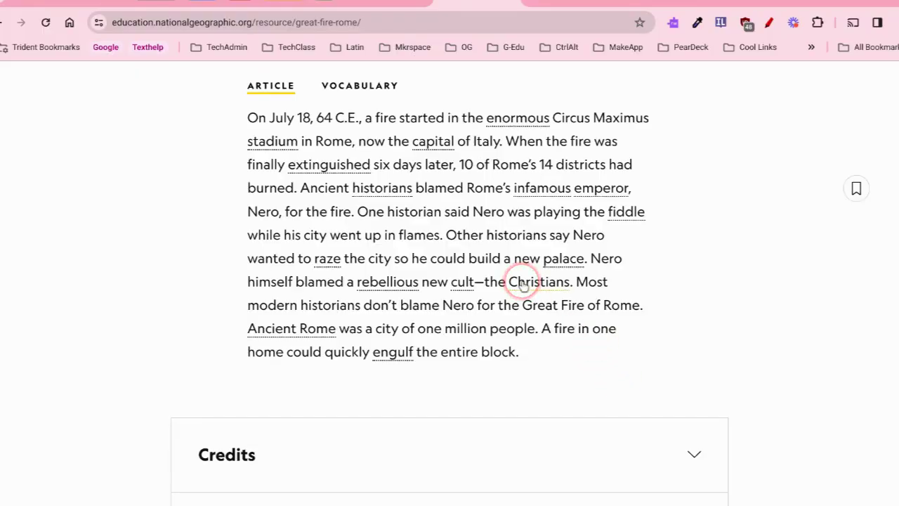
Select the full Great Fire of Rome article paragraph and open it in Helperbird's Immersive Reader
scroll(524, 284, "up", 10)
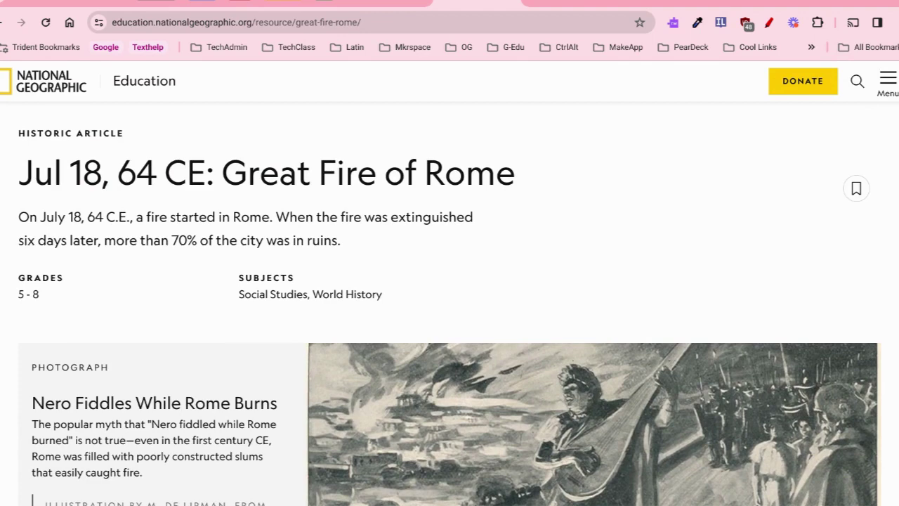
scroll(449, 281, "down", 6)
scroll(274, 149, "down", 4)
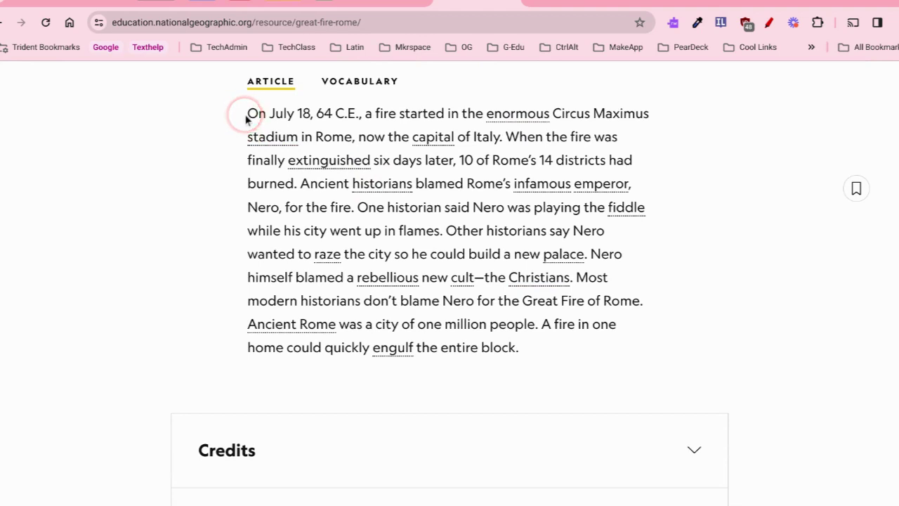
mouse_move(247, 115)
left_mouse_down()
mouse_move(337, 150)
mouse_move(445, 169)
mouse_move(533, 349)
left_mouse_up()
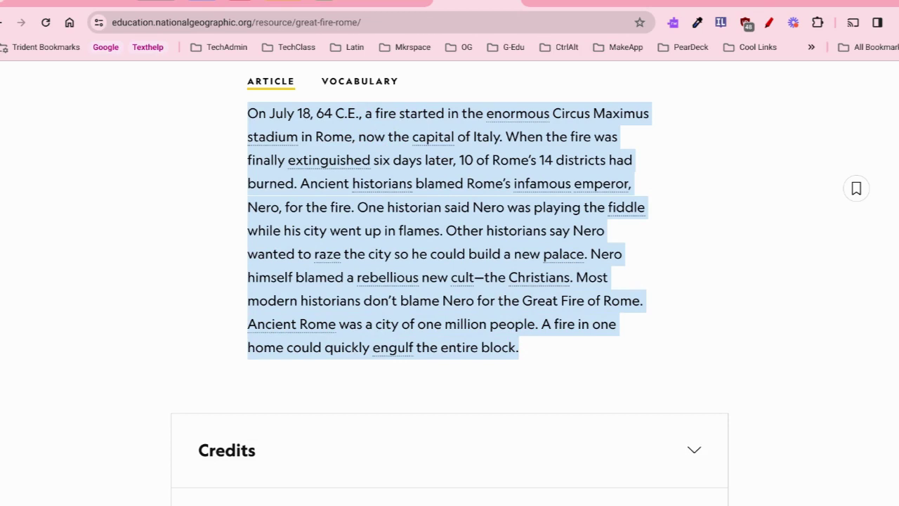
right_click(359, 123)
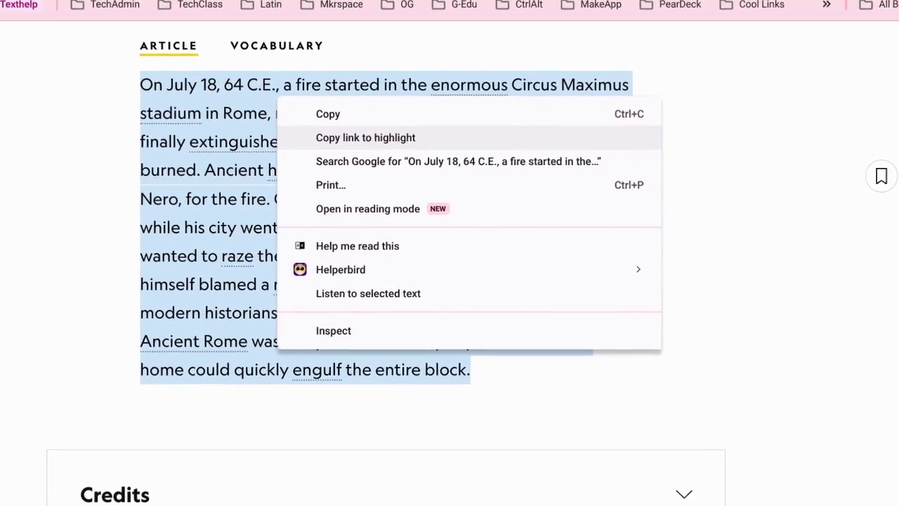
left_click(396, 171)
mouse_move(354, 271)
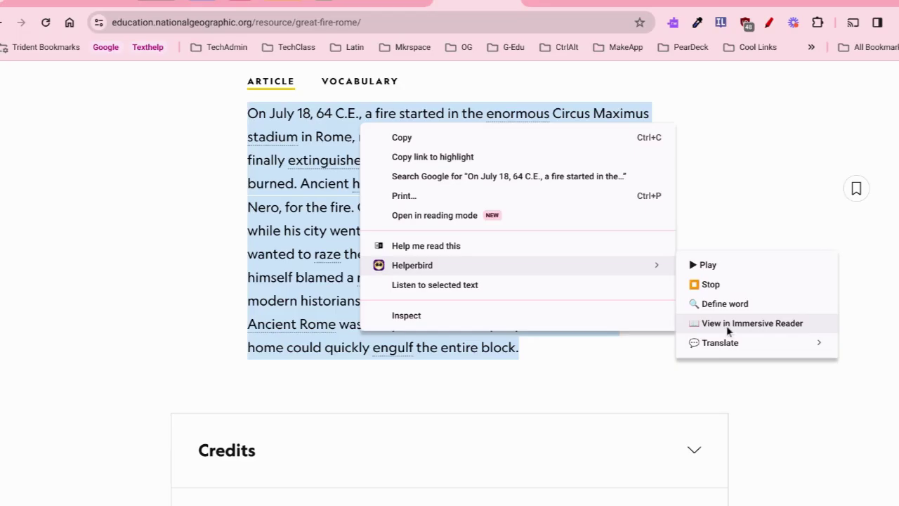
left_click(727, 328)
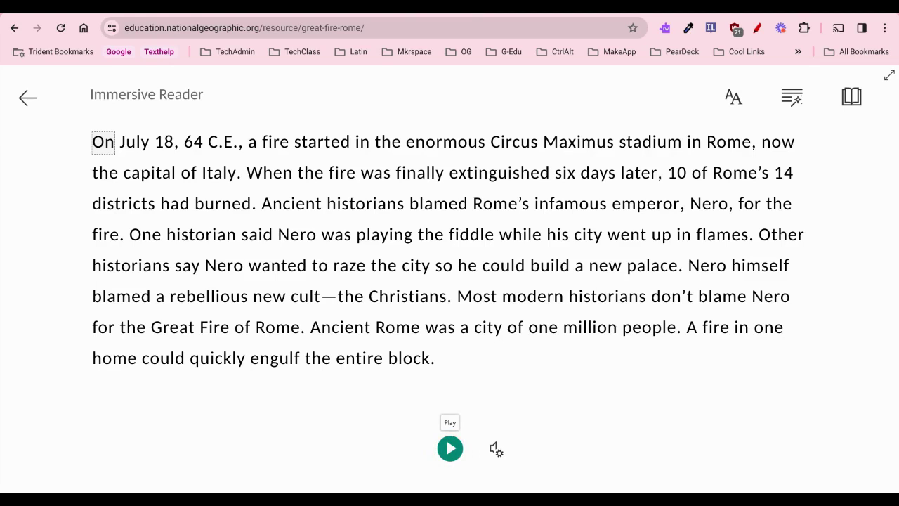
Play the start of the passage aloud in Immersive Reader and pause the reading
mouse_move(827, 487)
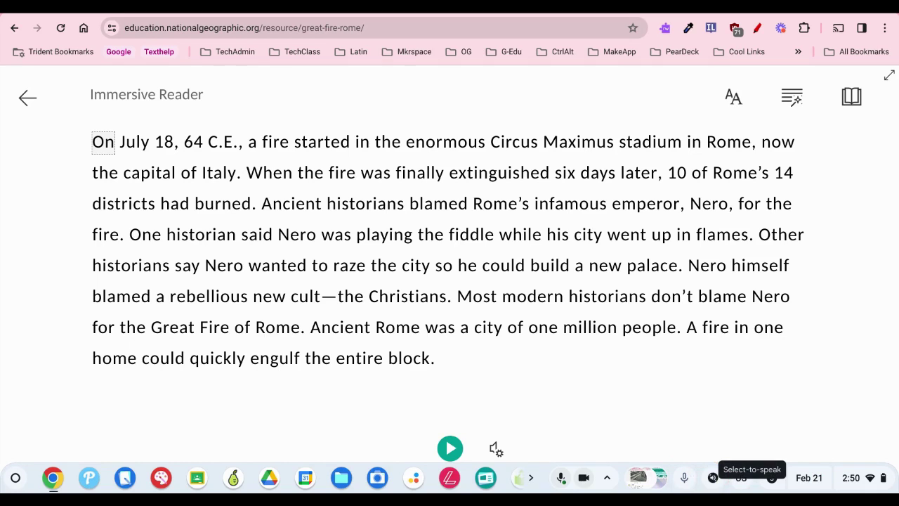
left_click(451, 451)
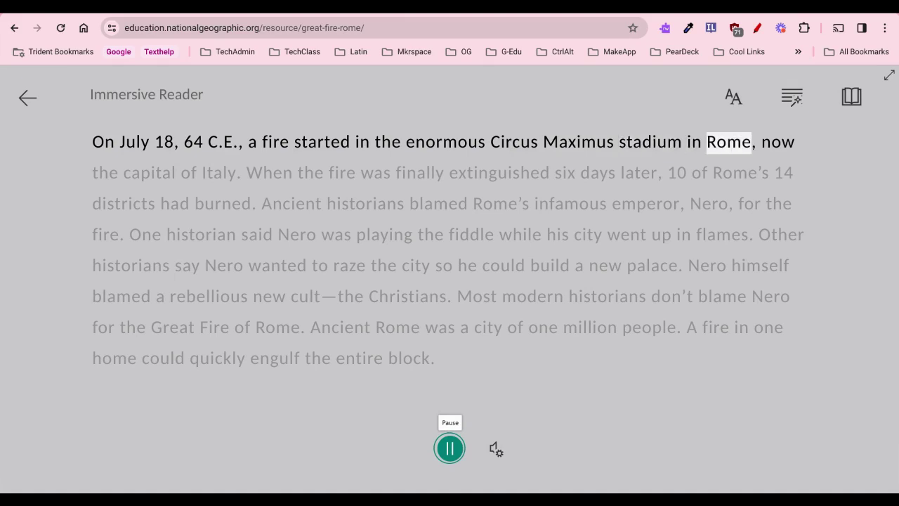
left_click(451, 451)
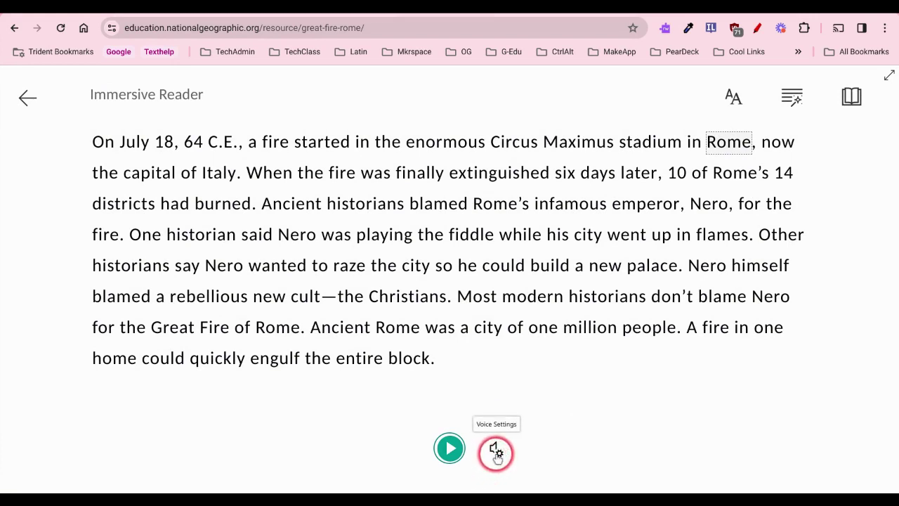
View the voice speed and voice selection settings and close them without changing anything
left_click(496, 452)
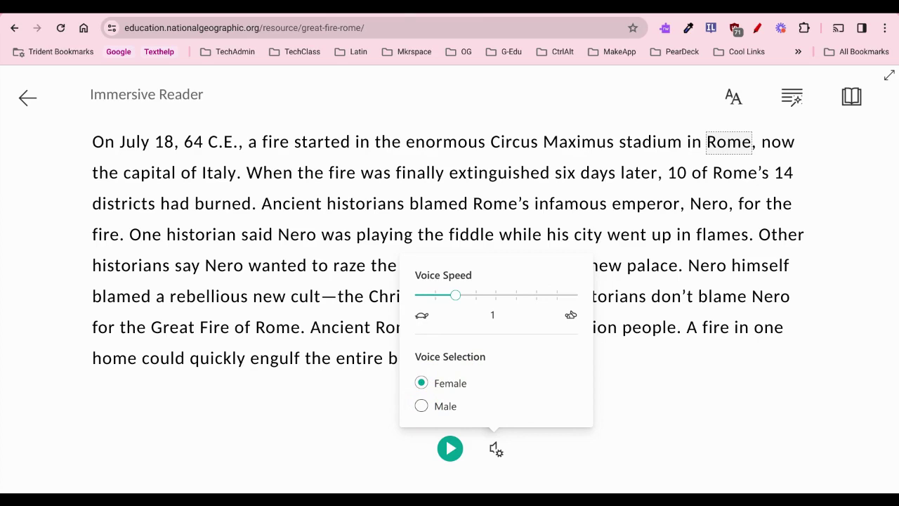
left_click(355, 377)
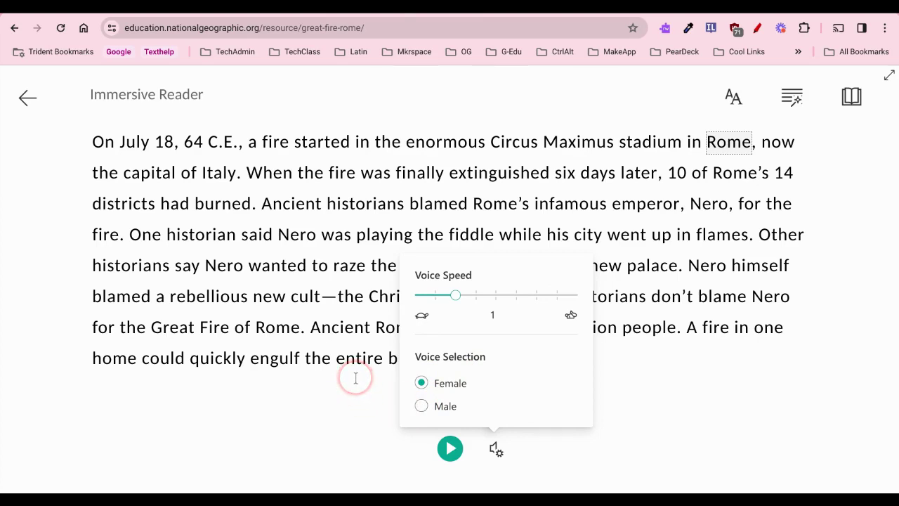
left_click(357, 379)
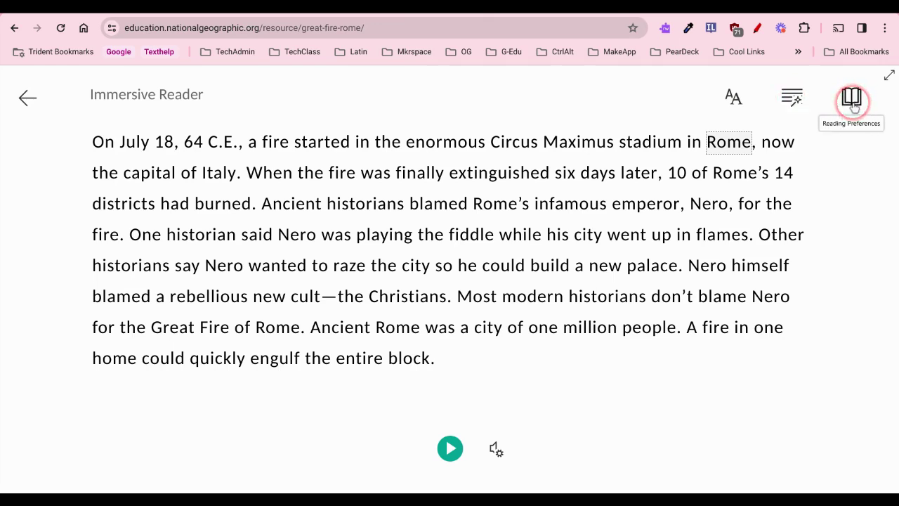
Try out increased spacing on the passage in the text preferences and switch it back off
left_click(732, 99)
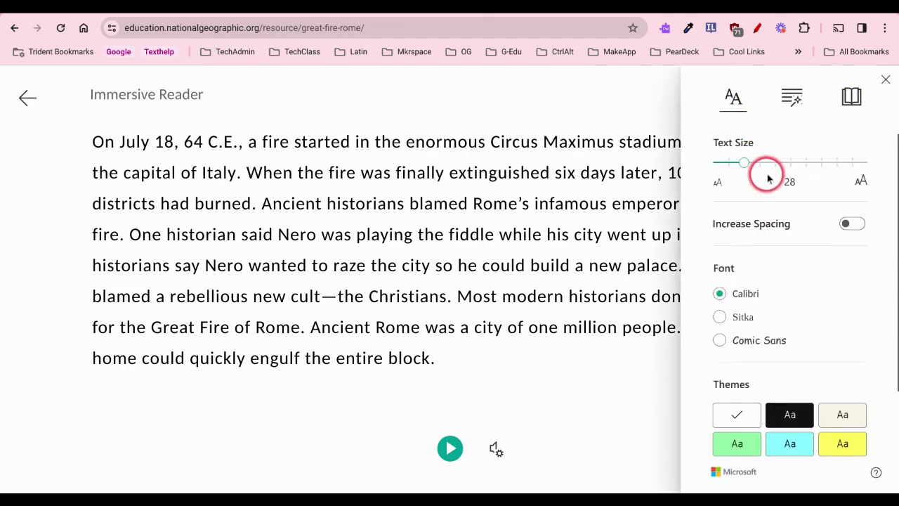
mouse_move(745, 162)
left_mouse_down()
mouse_move(789, 161)
mouse_move(750, 162)
left_mouse_up()
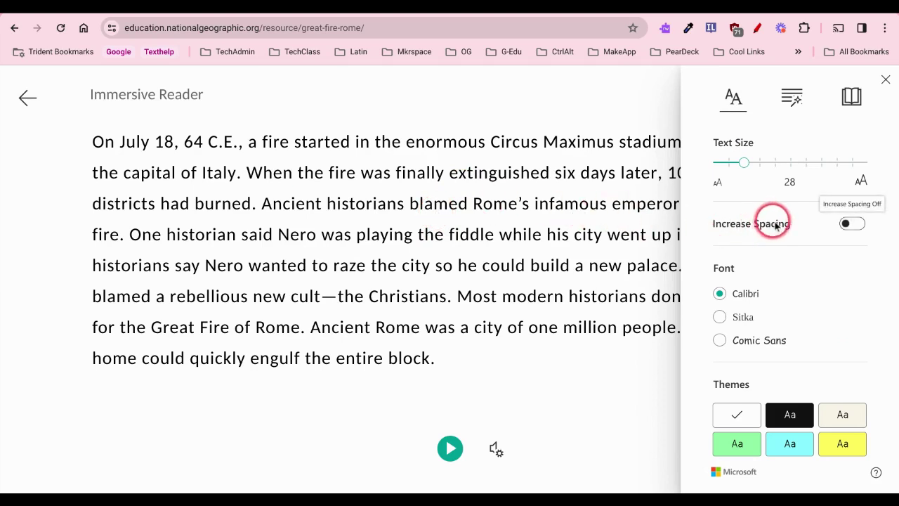
left_click(853, 223)
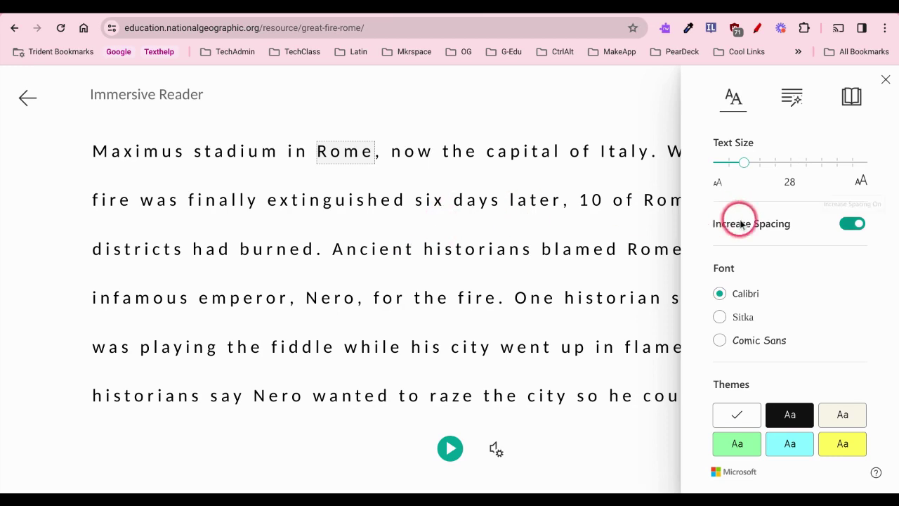
left_click(853, 225)
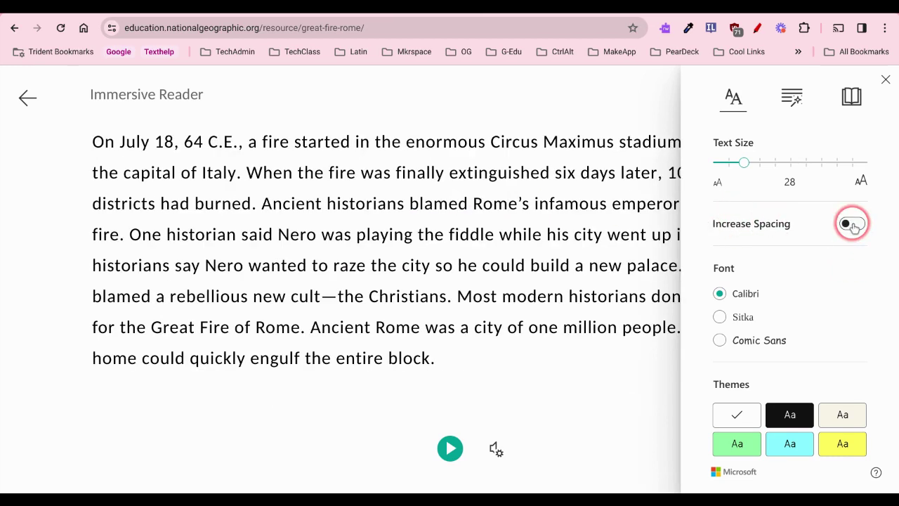
Preview the Sitka font and set the passage font to Comic Sans
left_click(720, 319)
left_click(721, 341)
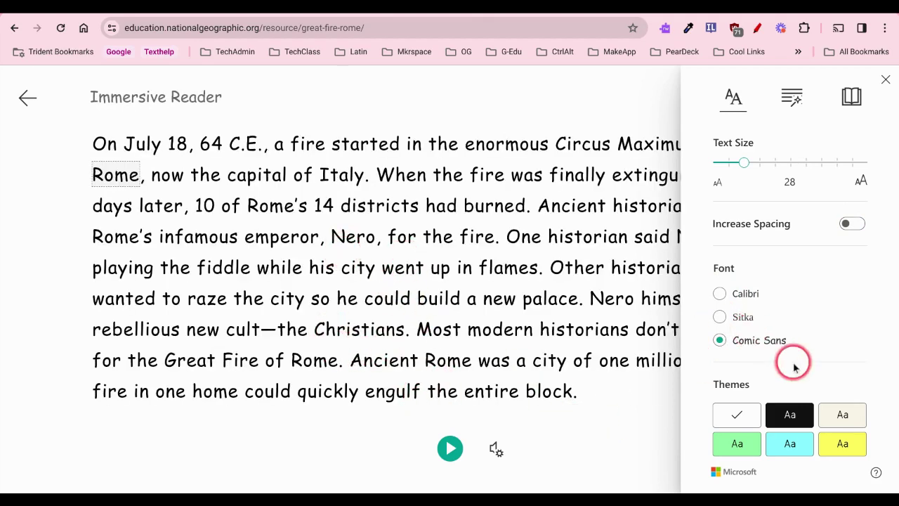
Preview the dark and yellow themes, look through the additional theme colors, and restore the light theme
scroll(792, 361, "down", 2)
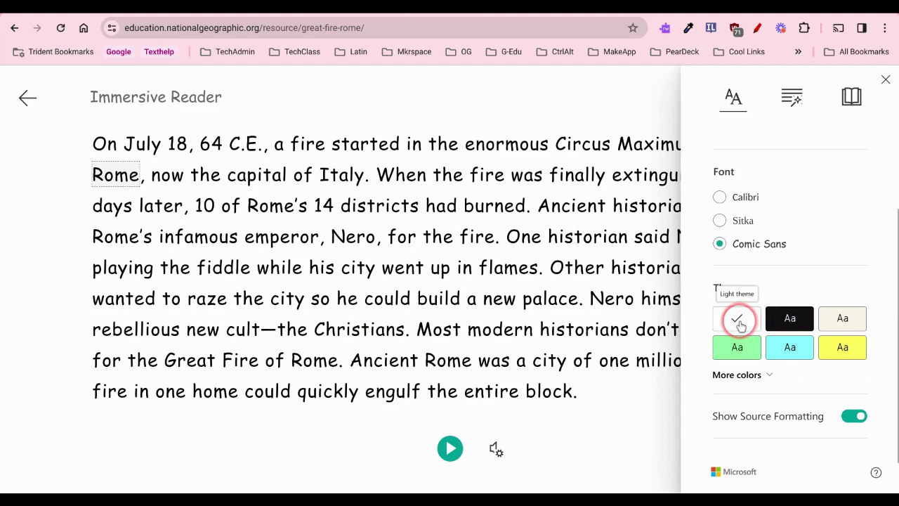
left_click(791, 318)
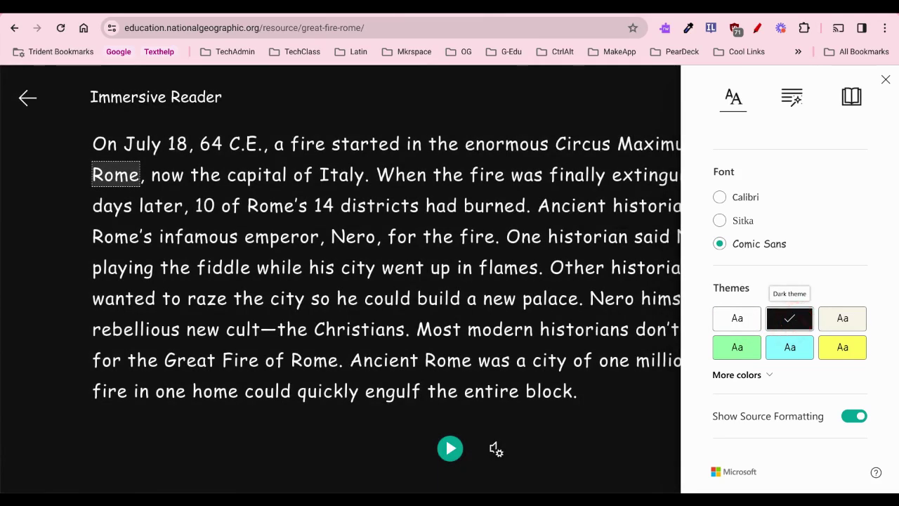
left_click(823, 352)
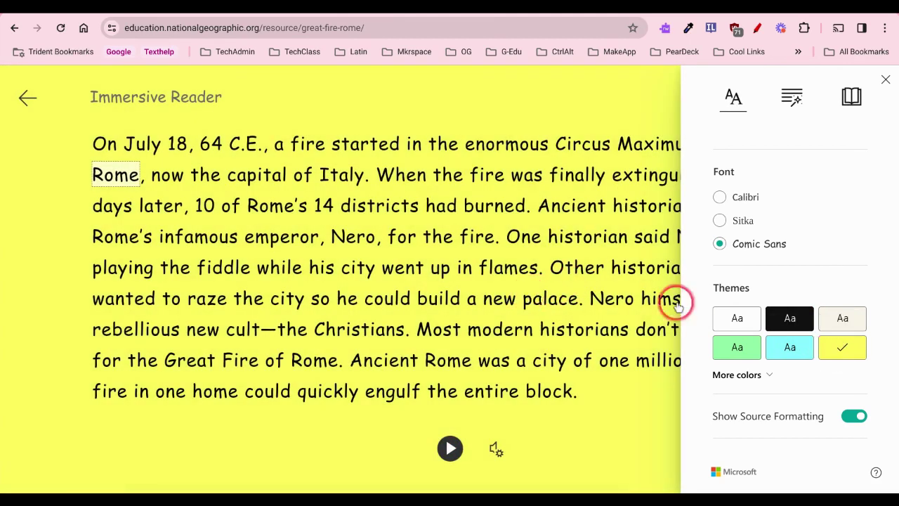
left_click(765, 375)
scroll(773, 375, "down", 2)
scroll(775, 384, "up", 1)
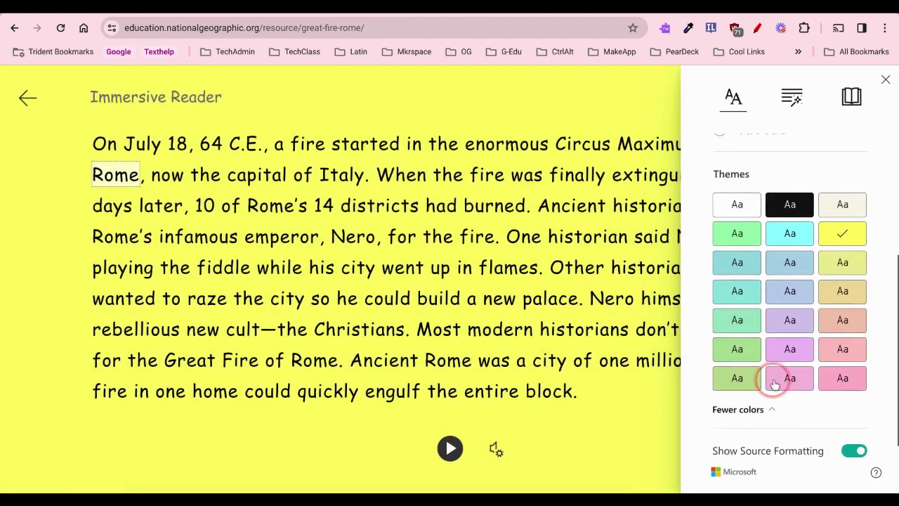
scroll(775, 385, "up", 3)
left_click(740, 304)
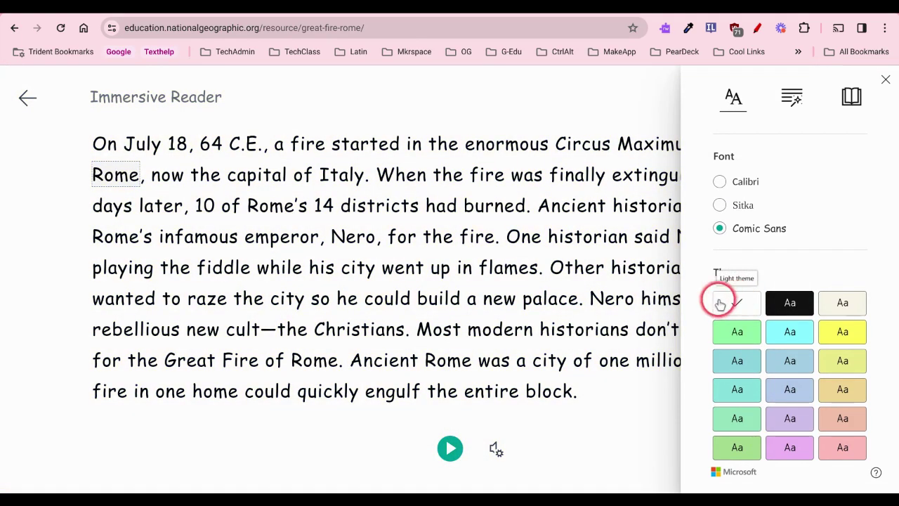
Look over the theme colors and the source formatting option, and close the text preferences
scroll(714, 416, "down", 4)
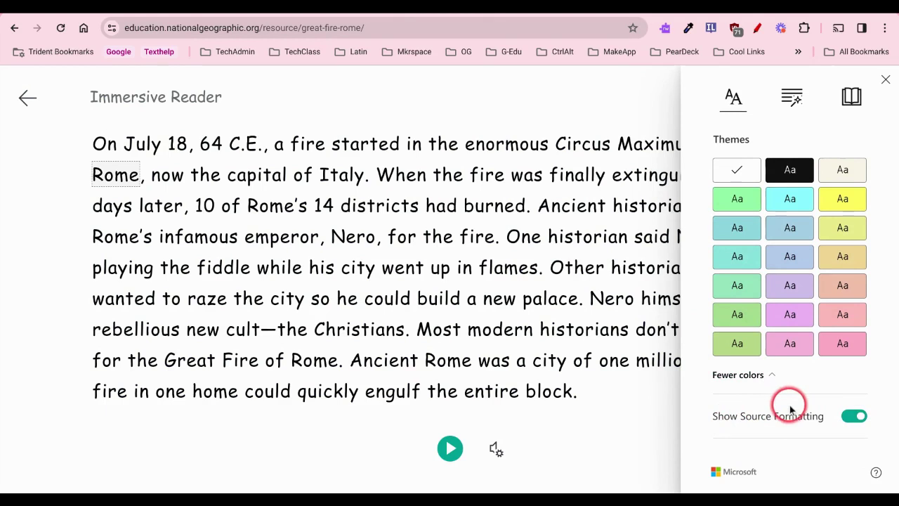
scroll(790, 409, "up", 1)
scroll(789, 408, "down", 1)
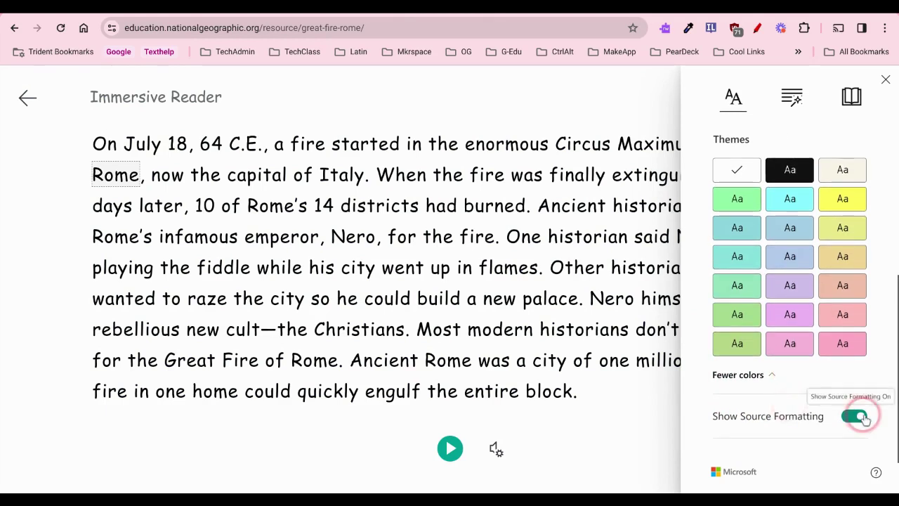
scroll(737, 397, "up", 5)
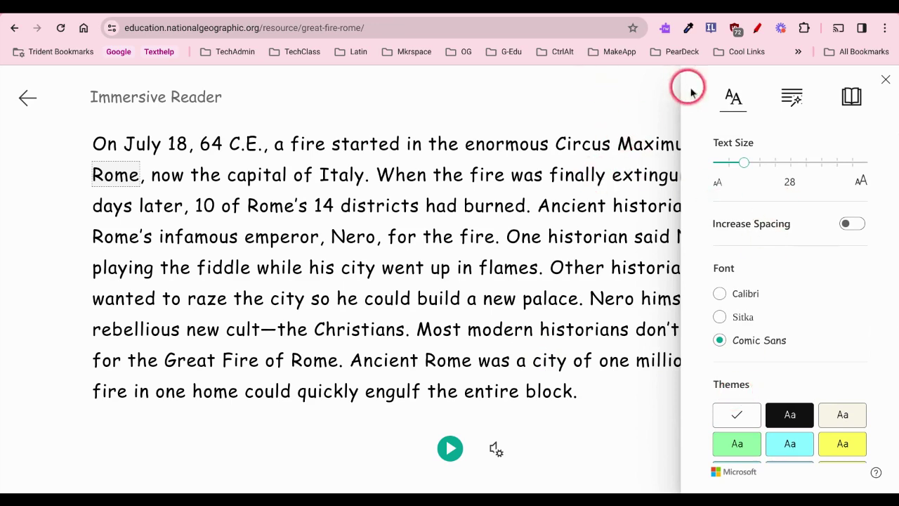
left_click(886, 81)
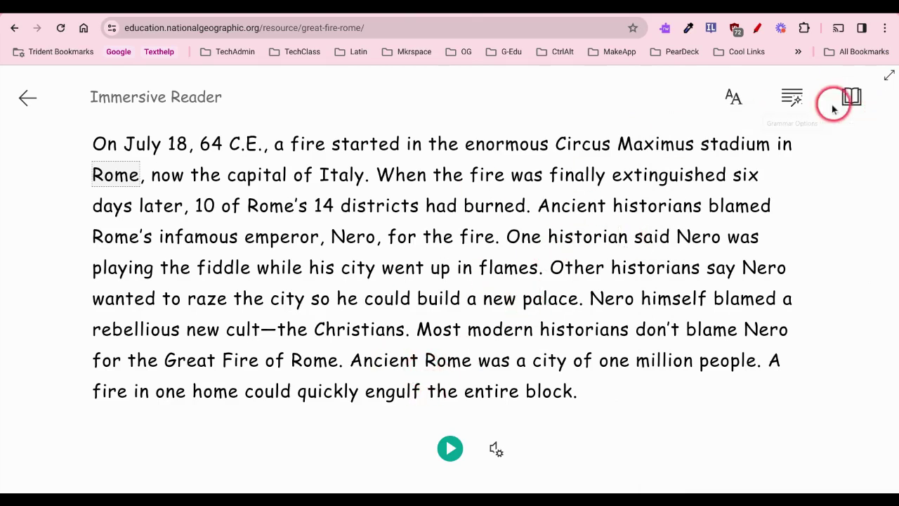
Turn on syllable division for the passage in the grammar options
left_click(733, 98)
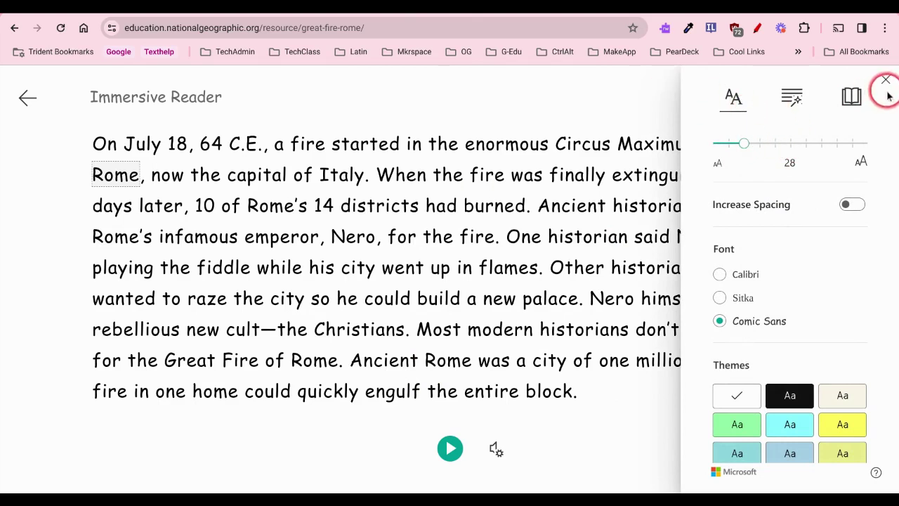
left_click(792, 98)
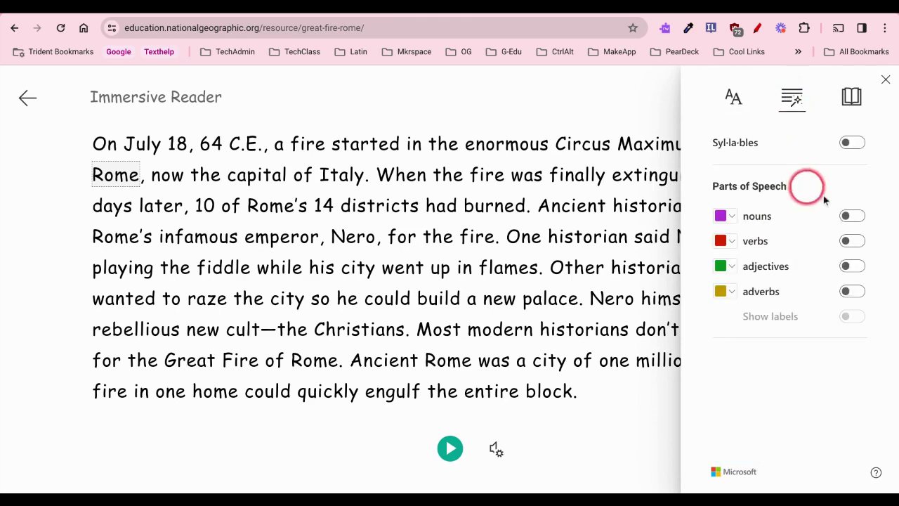
left_click(852, 143)
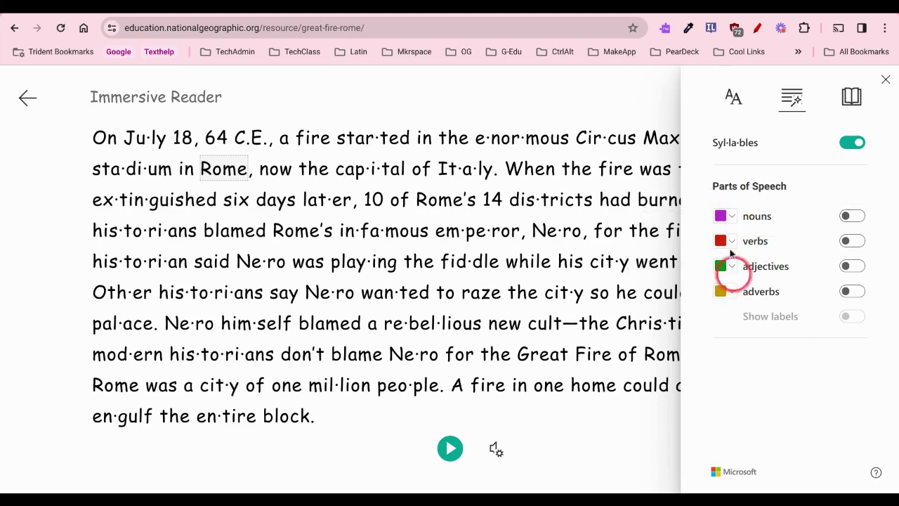
Try highlighting nouns and verbs with part-of-speech labels, switch these options off again, and close the grammar options
left_click(850, 217)
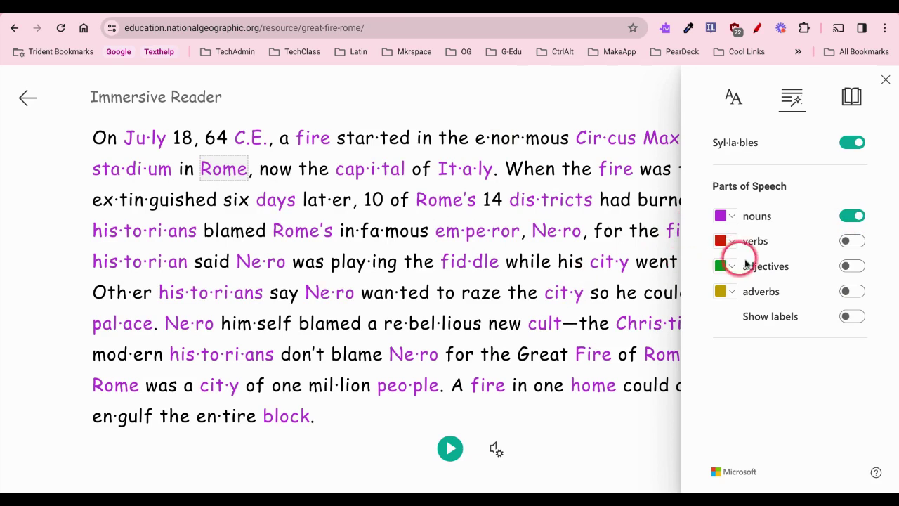
left_click(863, 239)
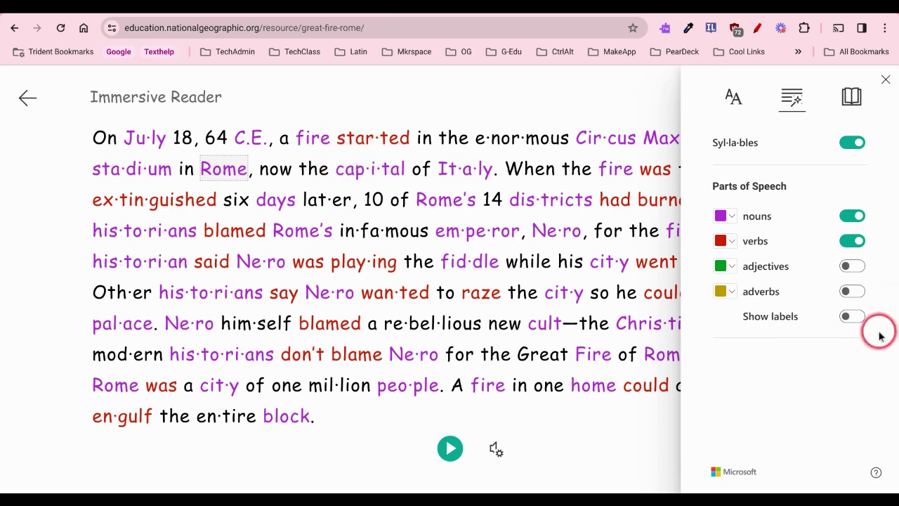
left_click(857, 320)
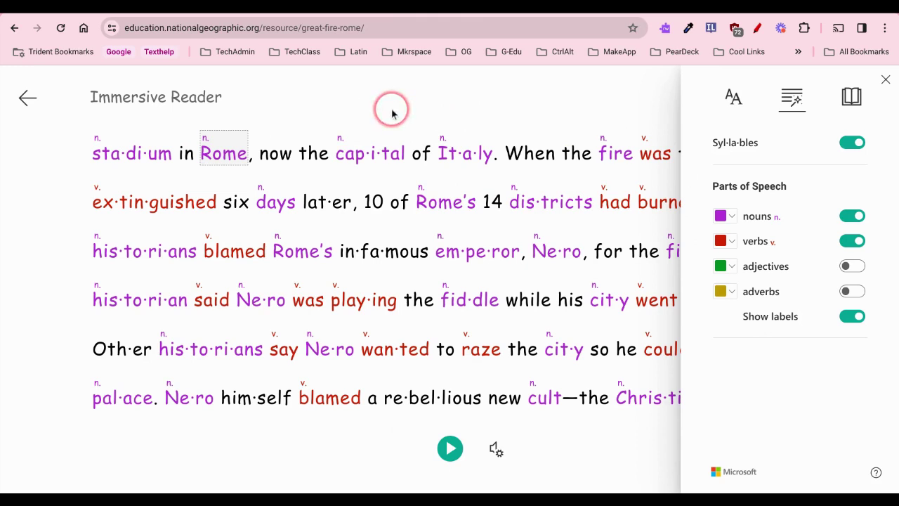
left_click(853, 317)
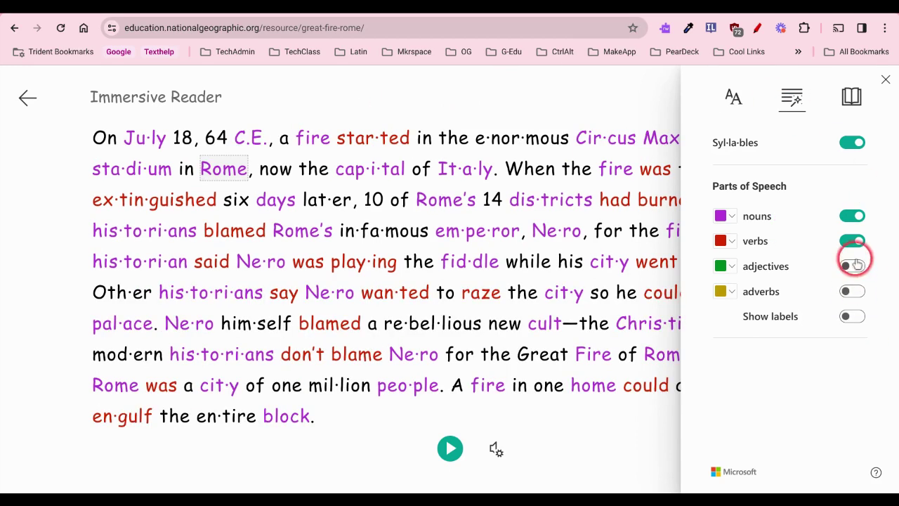
left_click(852, 241)
left_click(850, 215)
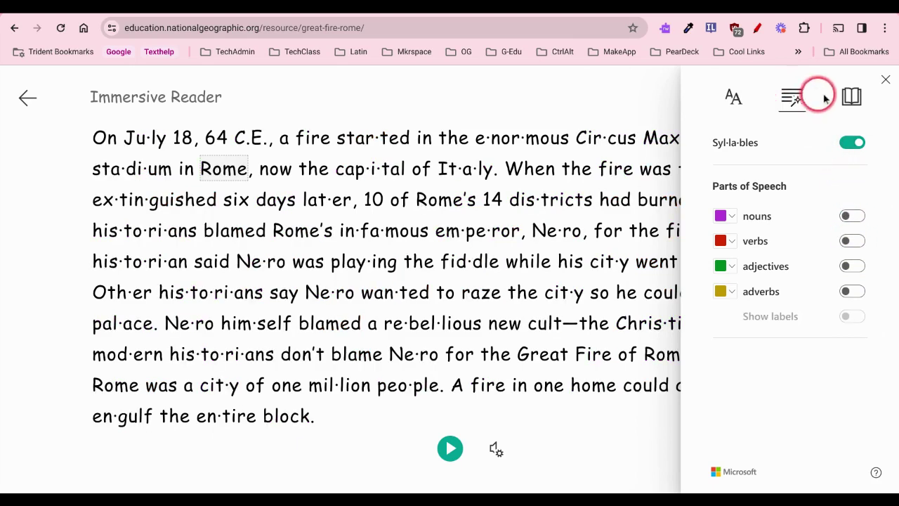
left_click(884, 80)
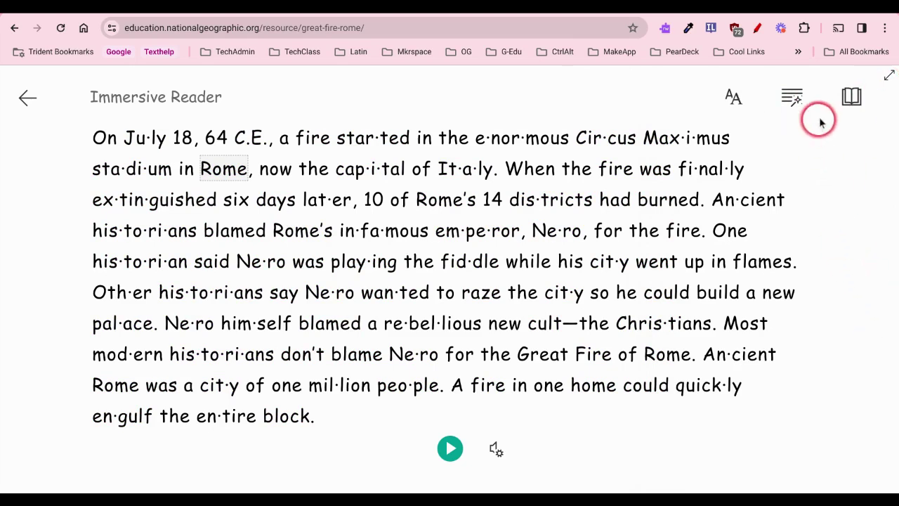
Try Line Focus with one, three and five lines, switch it off again, and close the reading preferences
left_click(851, 97)
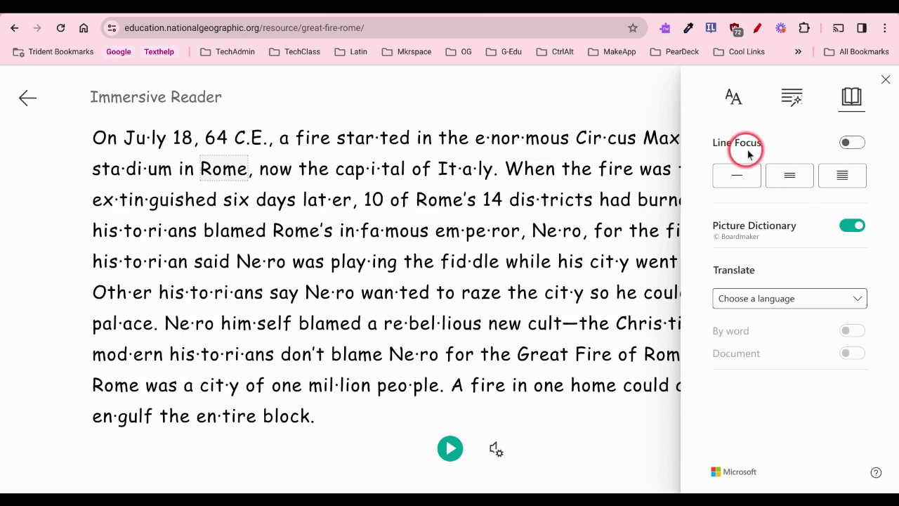
left_click(857, 145)
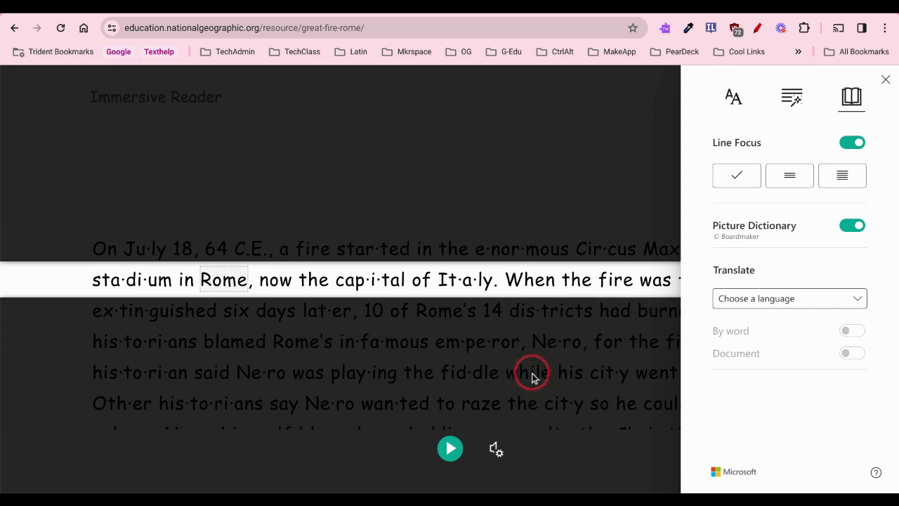
key("Tab")
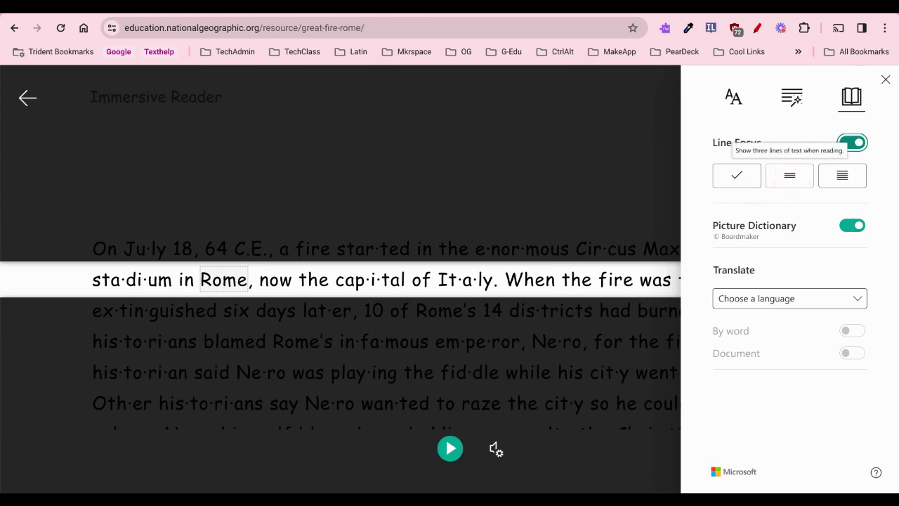
left_click(791, 178)
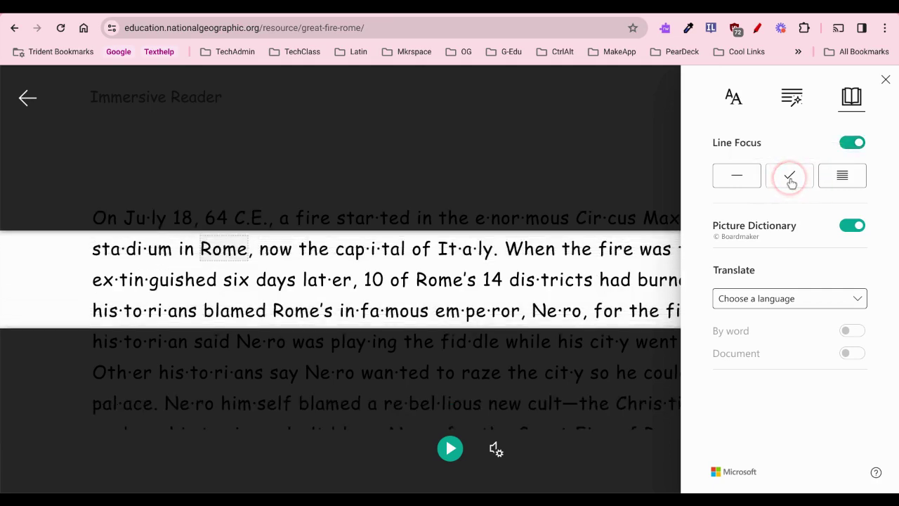
left_click(840, 179)
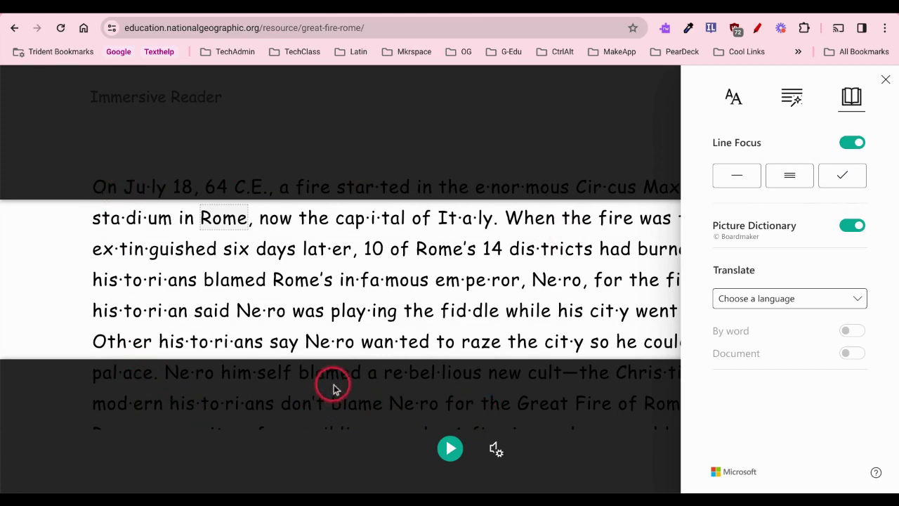
left_click(854, 144)
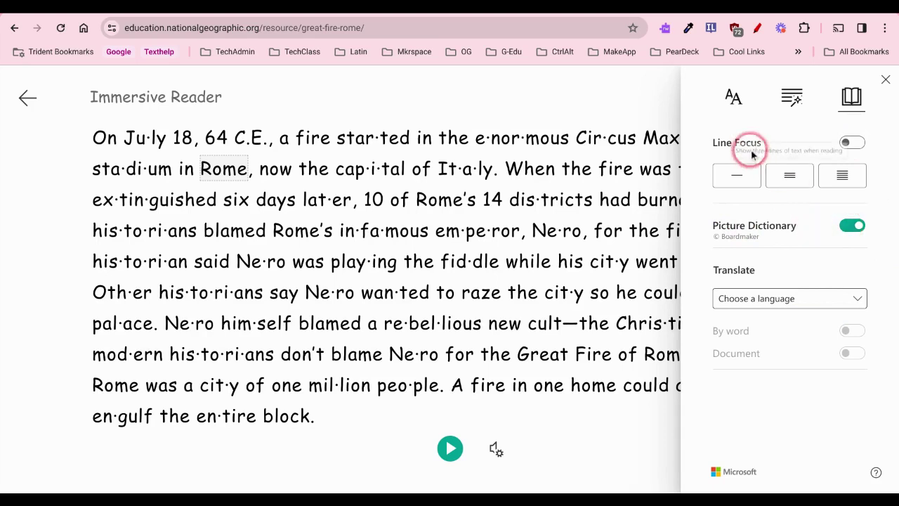
left_click(885, 81)
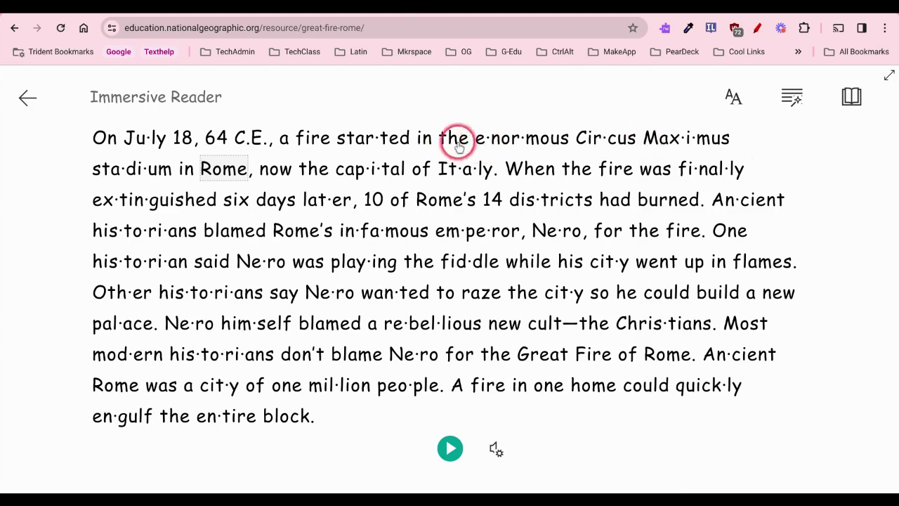
Look up "enormous" in the picture dictionary and play its pronunciation, and view the pictures for "fire"
left_click(516, 144)
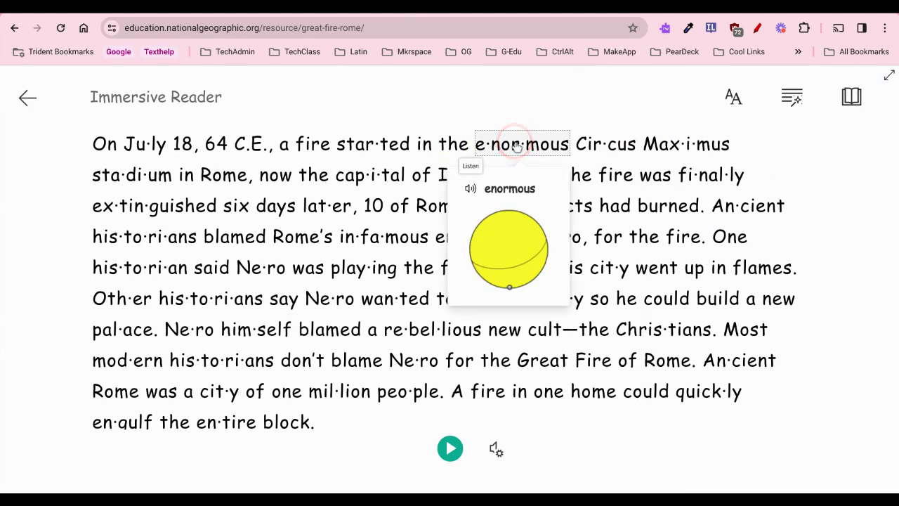
left_click(470, 190)
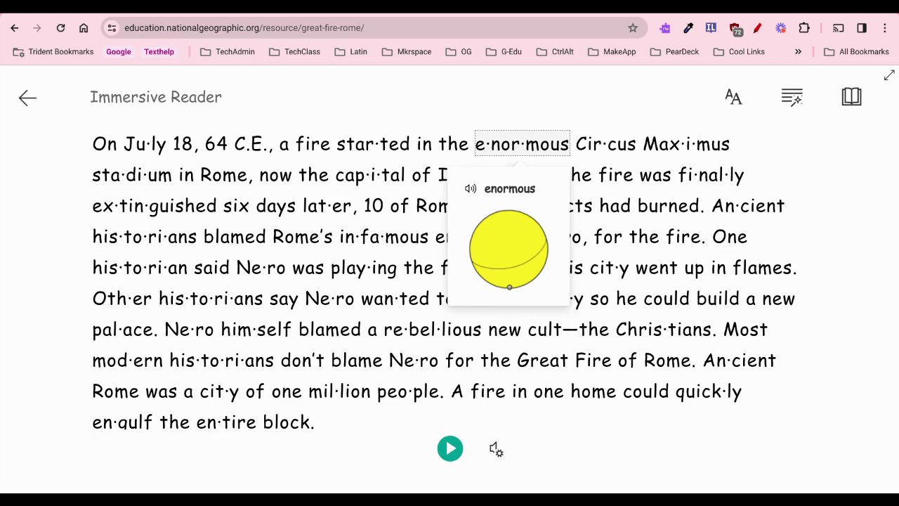
left_click(351, 146)
left_click(314, 143)
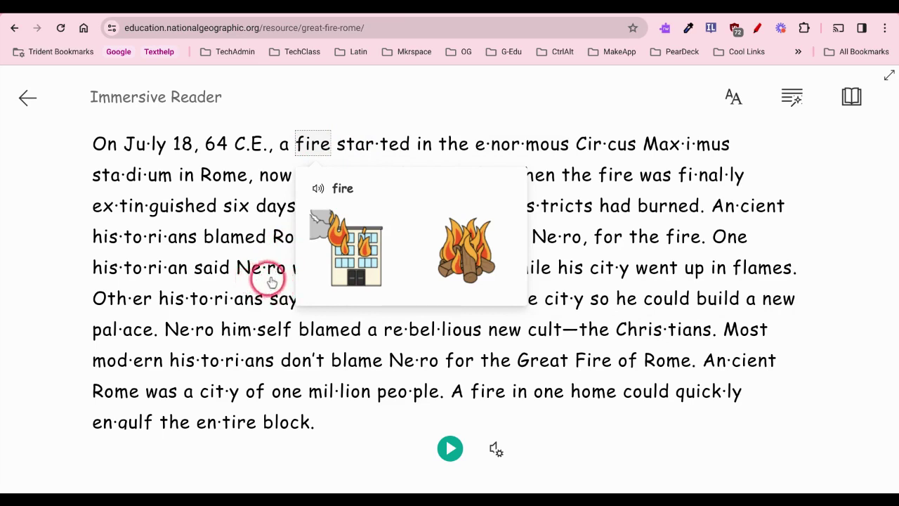
Turn off the Picture Dictionary and play the pronunciation of "fire" in the passage
left_click(848, 98)
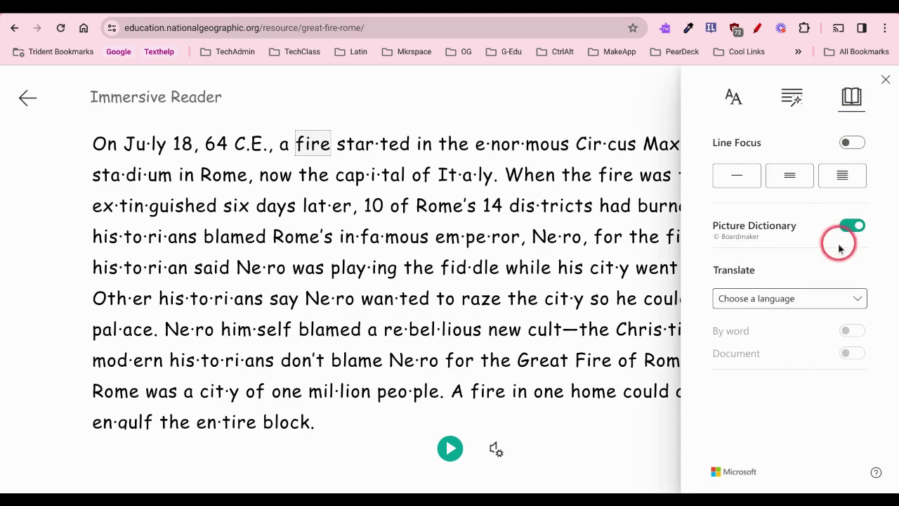
left_click(857, 224)
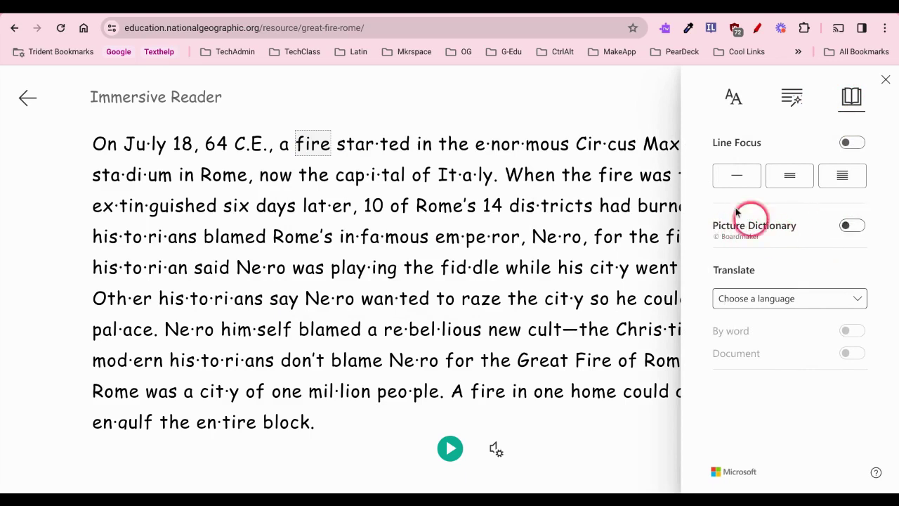
left_click(551, 102)
left_click(312, 144)
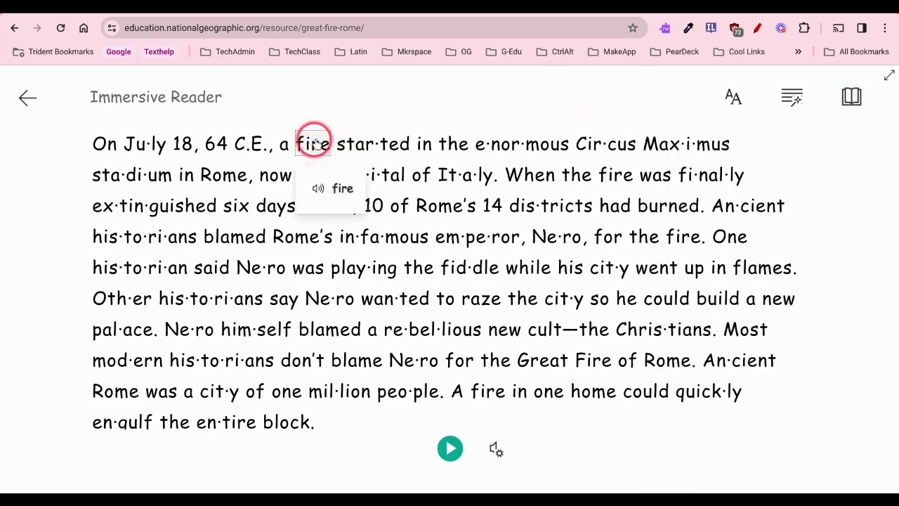
left_click(319, 192)
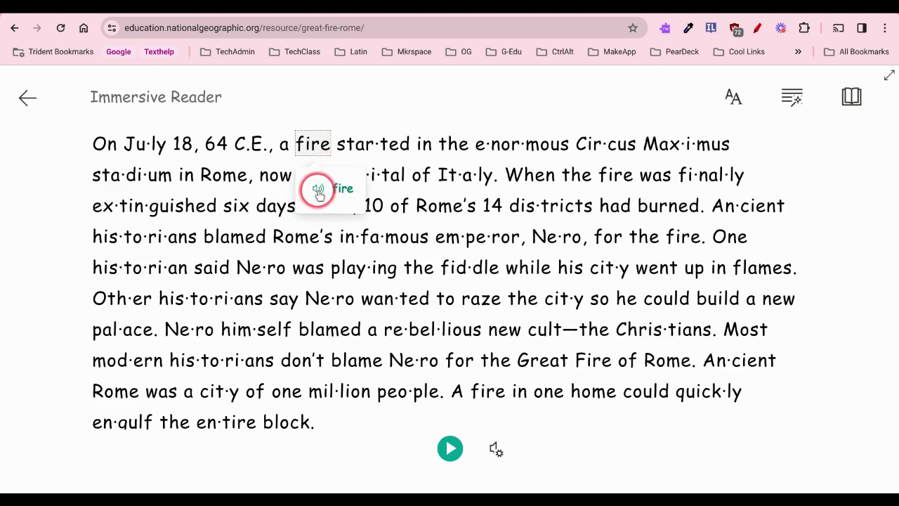
Turn the Picture Dictionary back on and exit Immersive Reader
left_click(858, 95)
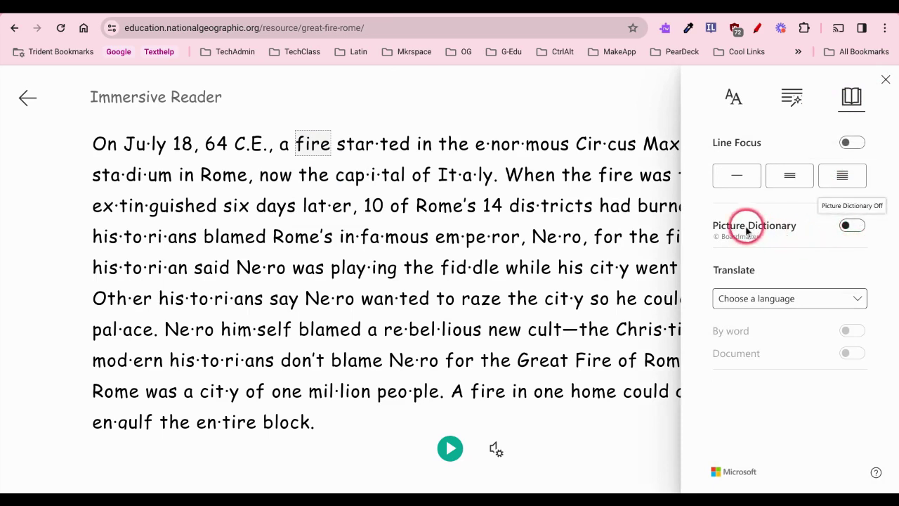
left_click(851, 226)
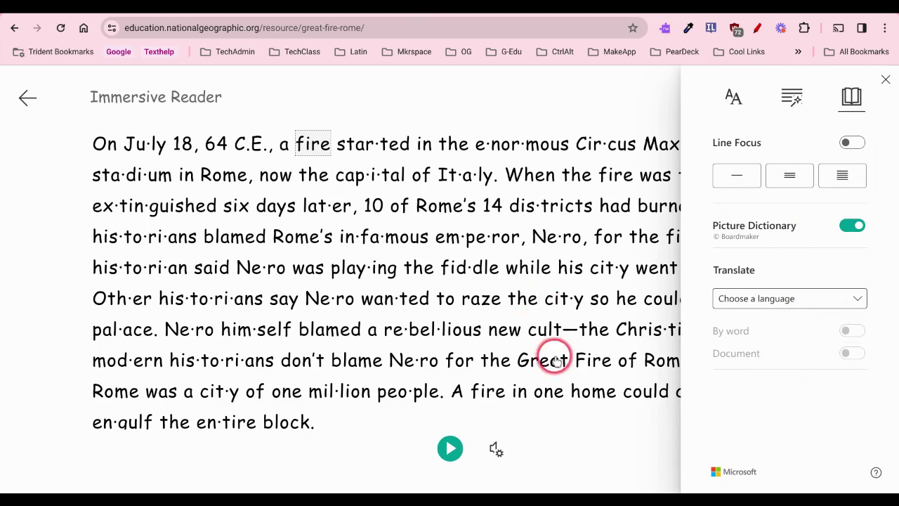
left_click(887, 81)
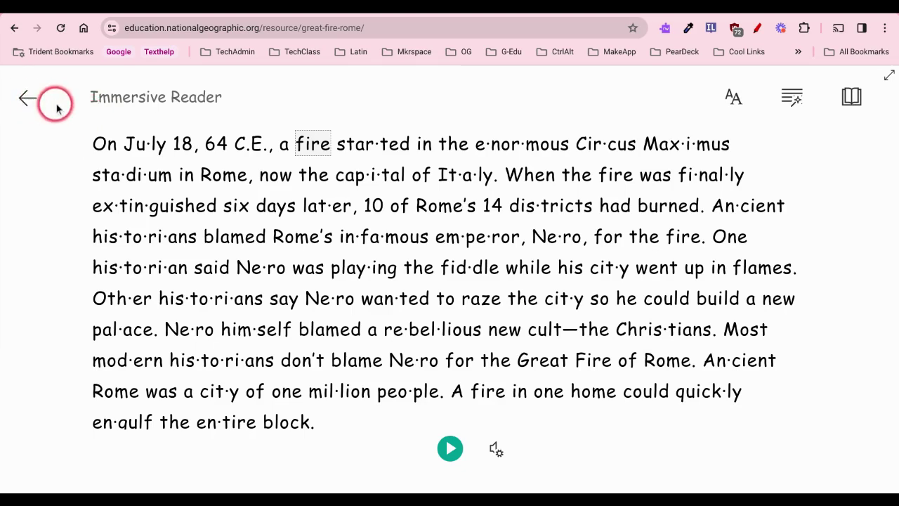
left_click(26, 99)
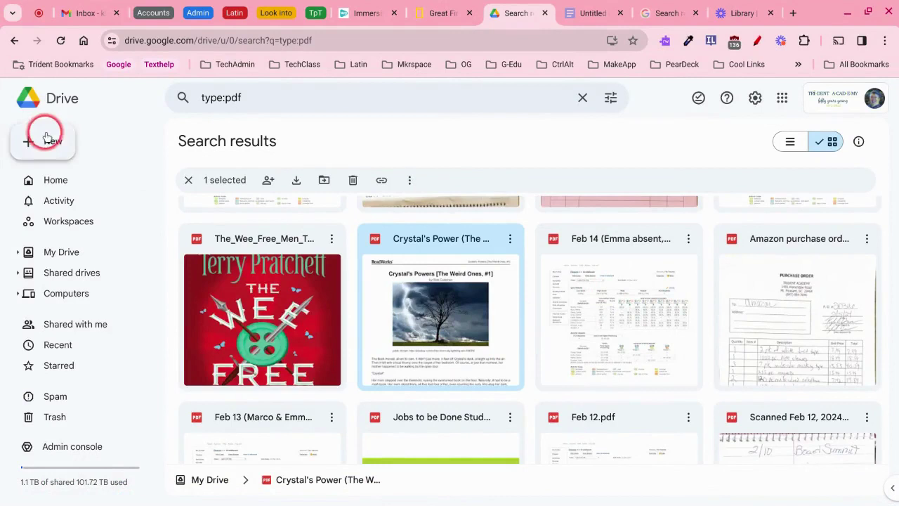
In Google Drive, look through the apps available for opening the Crystal's Power PDF, and dismiss the list
scroll(495, 302, "up", 1)
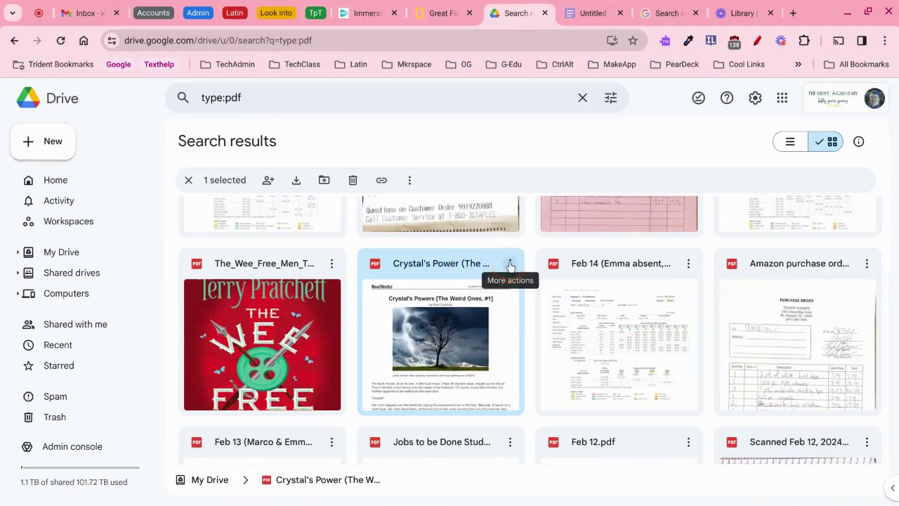
left_click(509, 264)
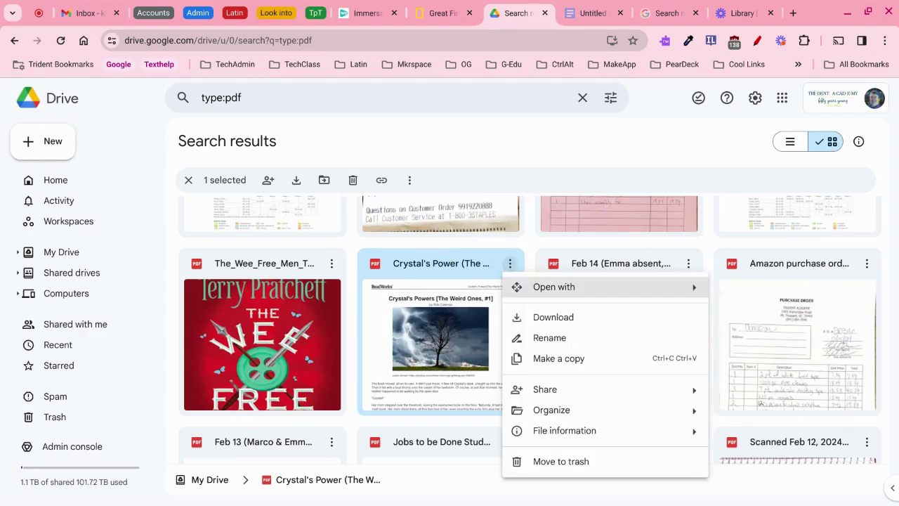
mouse_move(576, 291)
scroll(463, 361, "down", 2)
scroll(464, 361, "down", 2)
scroll(464, 361, "up", 4)
scroll(464, 361, "down", 4)
scroll(464, 351, "up", 4)
left_click(461, 261)
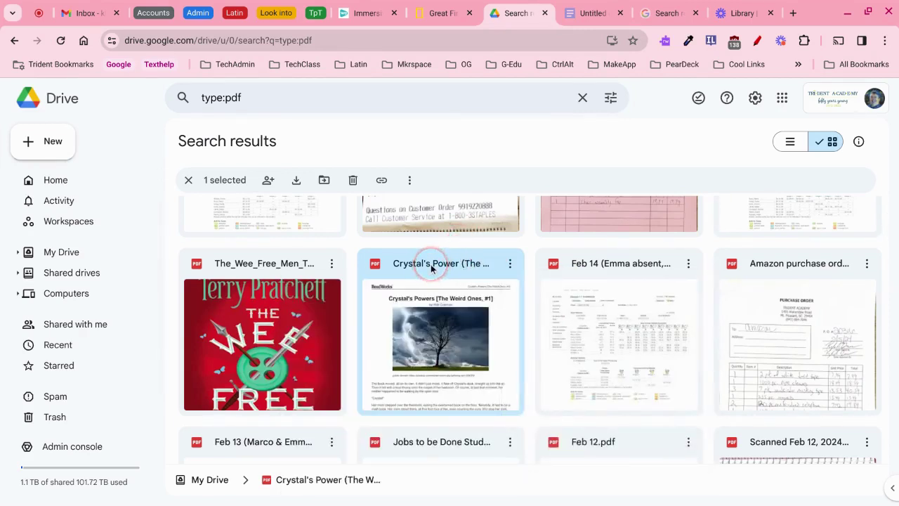
Preview the Crystal's Power (The Weird Ones part 1) PDF, skim its text, and close the preview
double_click(430, 264)
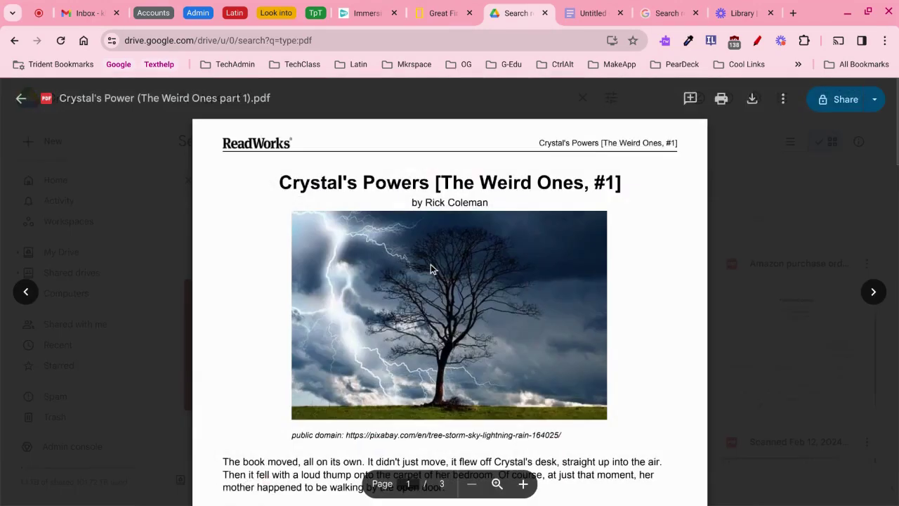
scroll(607, 234, "down", 4)
scroll(608, 235, "up", 4)
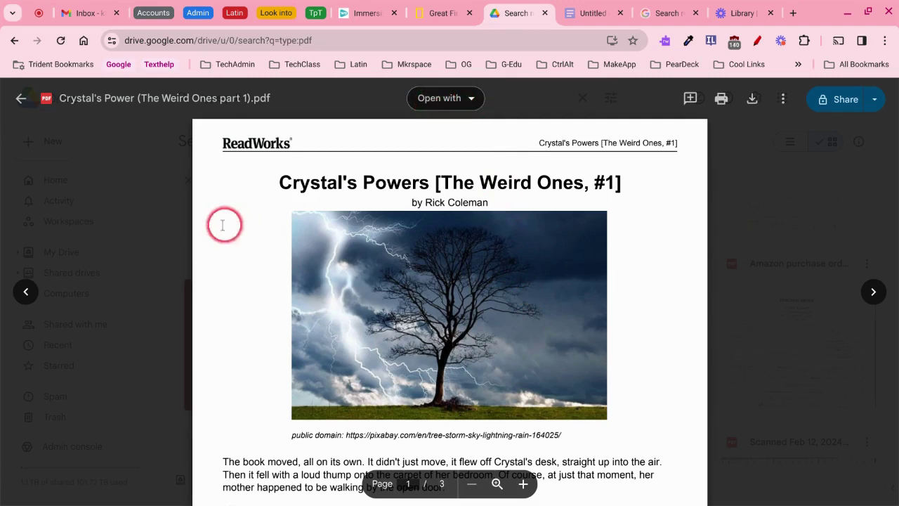
left_click(107, 248)
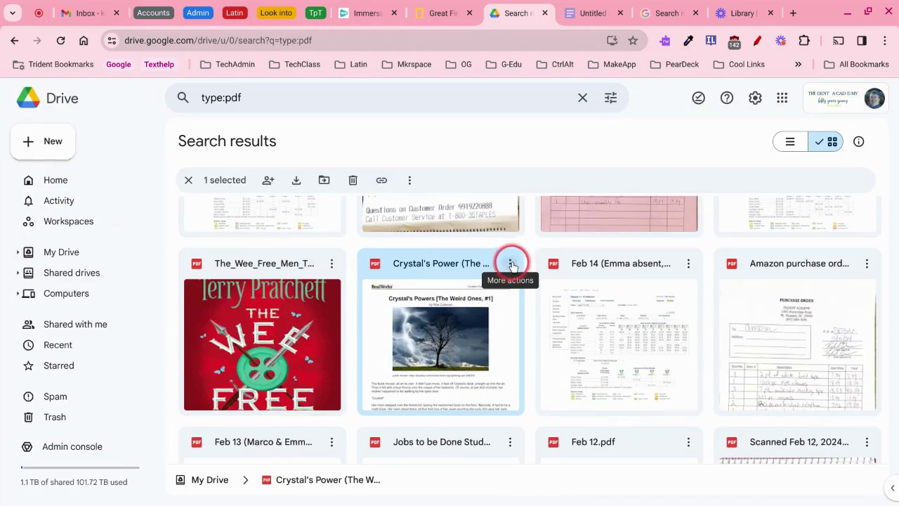
Open the Crystal's Power PDF with Helperbird, signing in with the teacher's own Google account
left_click(511, 266)
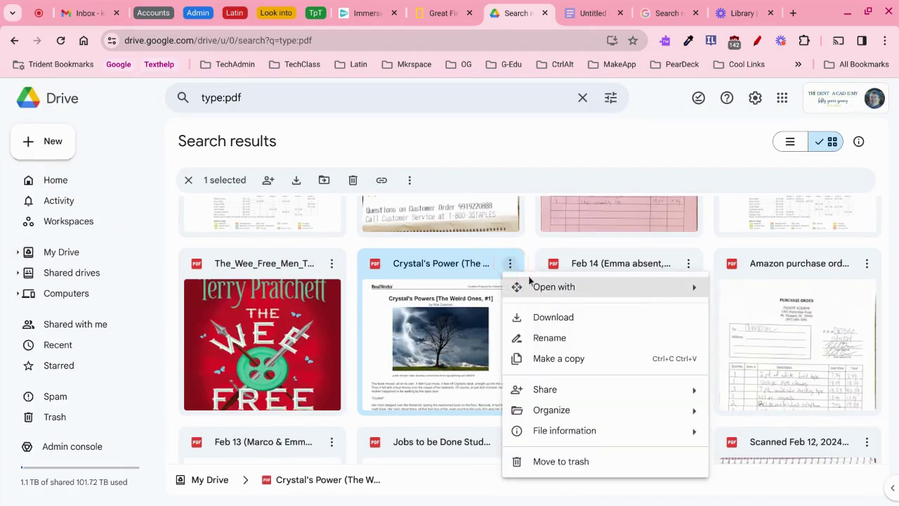
mouse_move(544, 287)
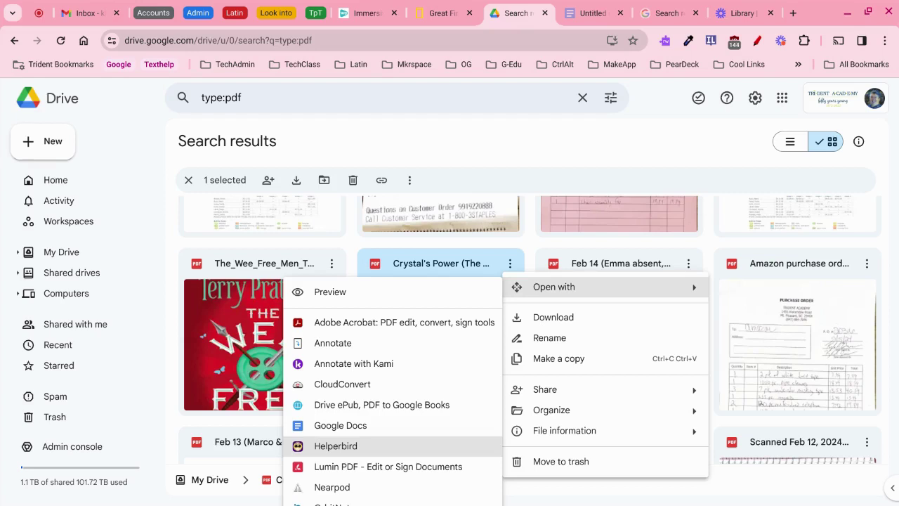
left_click(357, 445)
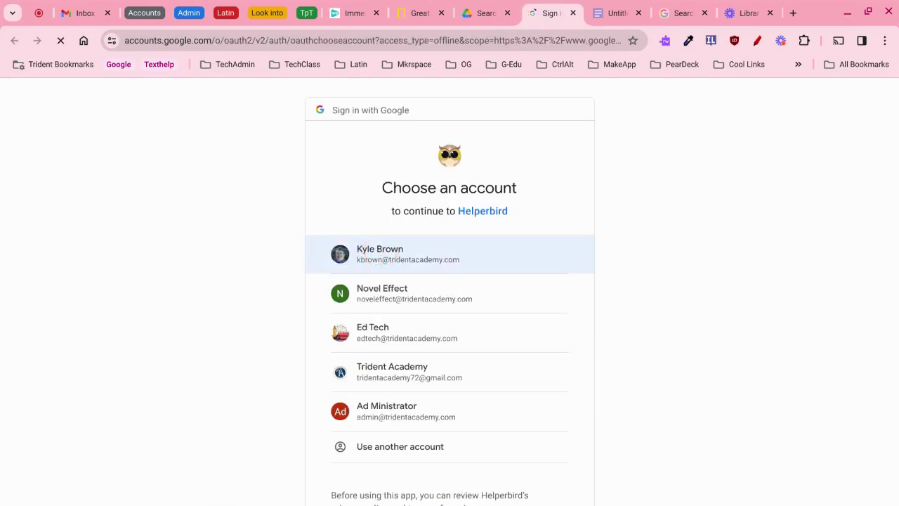
left_click(381, 254)
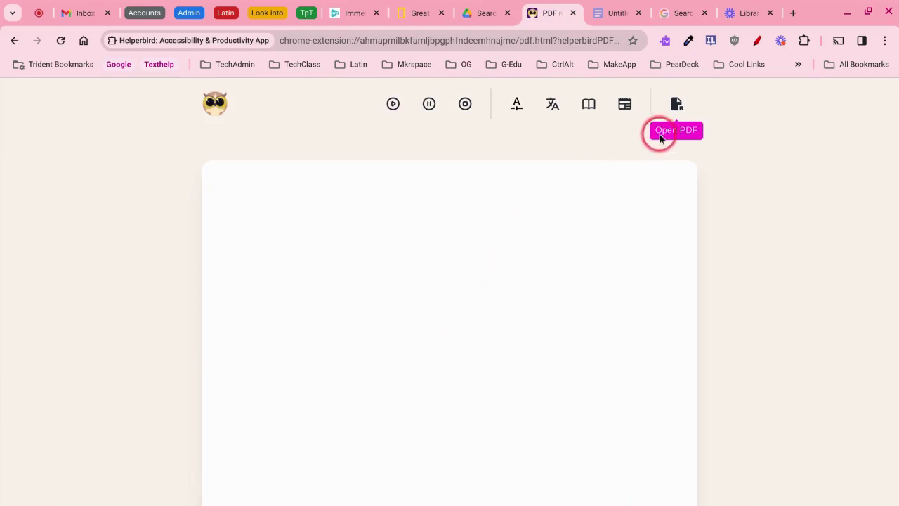
Open the Crystal's Power PDF from My Drive in Helperbird's PDF reader
left_click(678, 107)
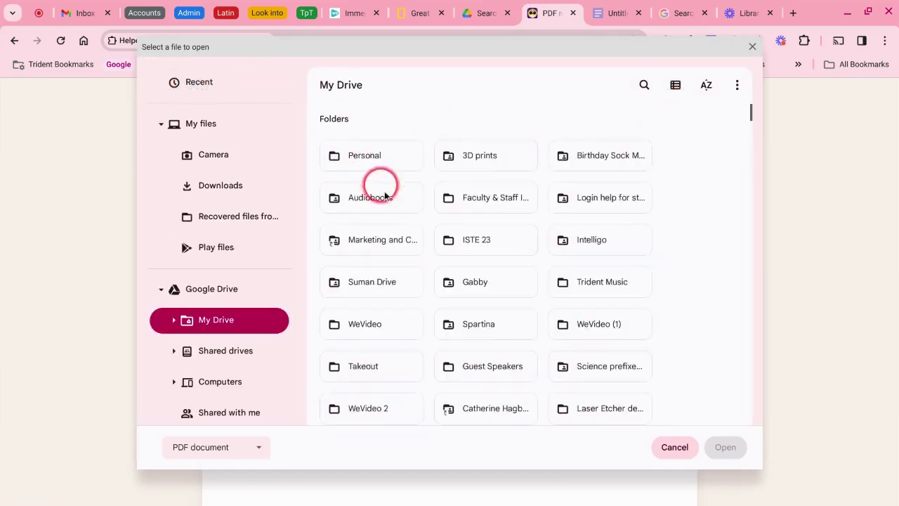
left_click(199, 91)
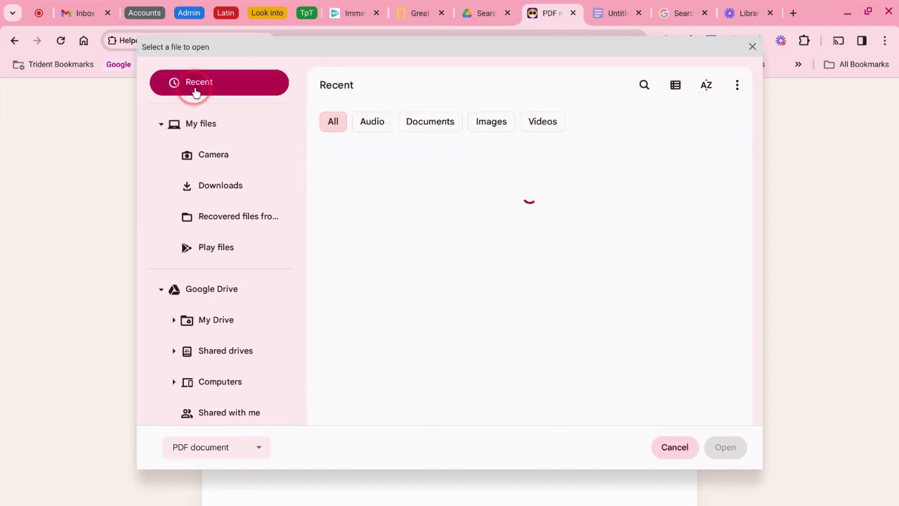
left_click(197, 86)
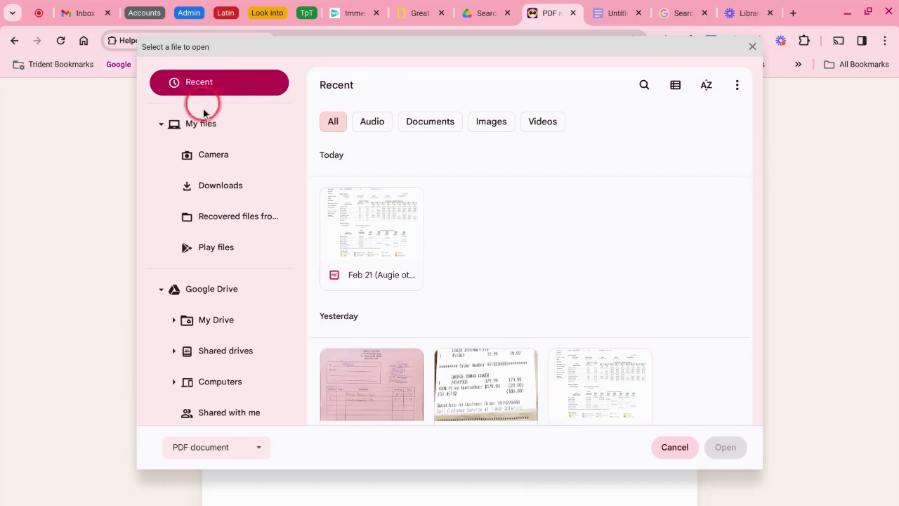
left_click(217, 325)
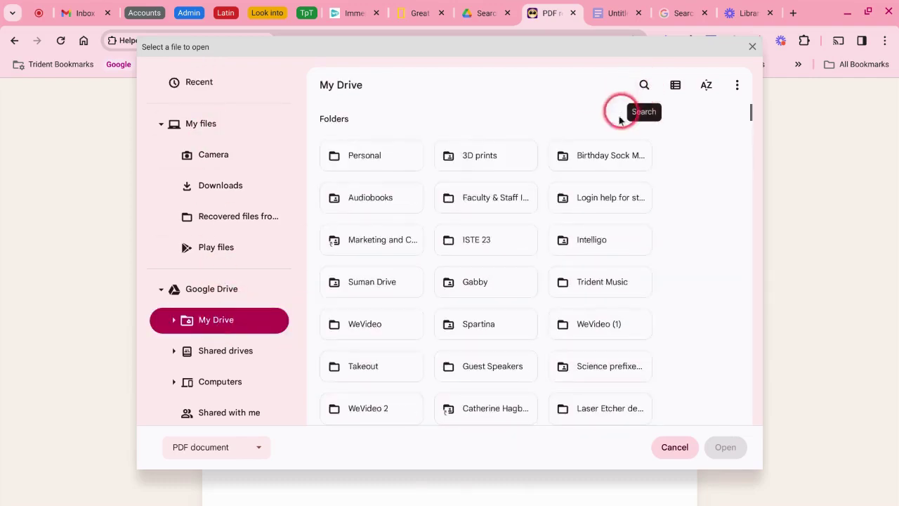
scroll(588, 181, "down", 5)
scroll(574, 208, "down", 10)
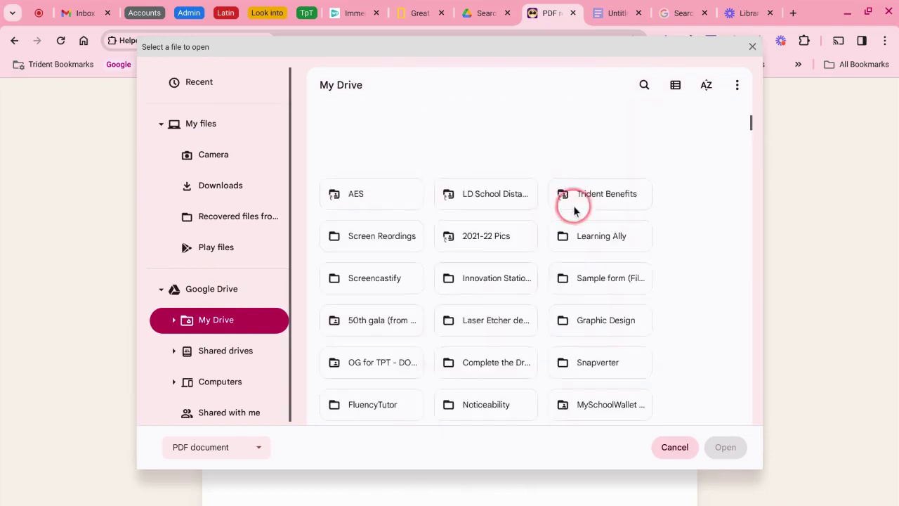
scroll(486, 263, "down", 10)
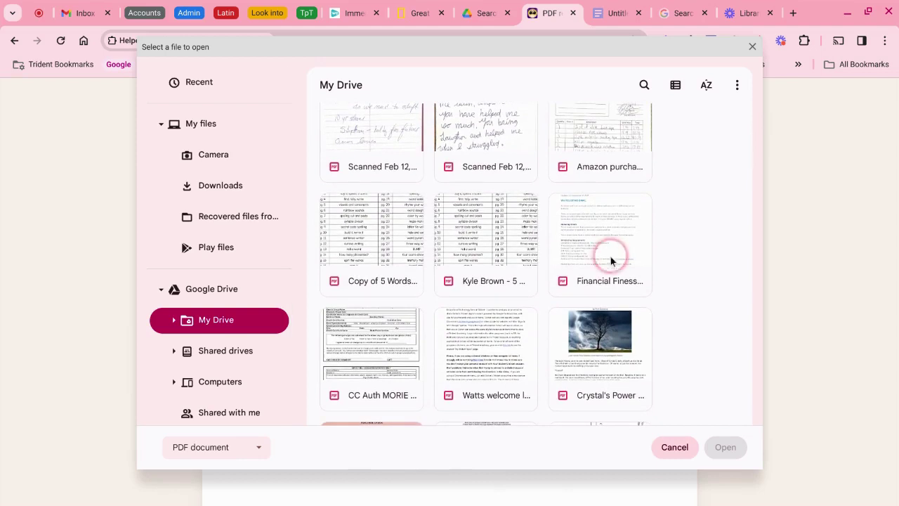
scroll(610, 257, "down", 1)
left_click(599, 281)
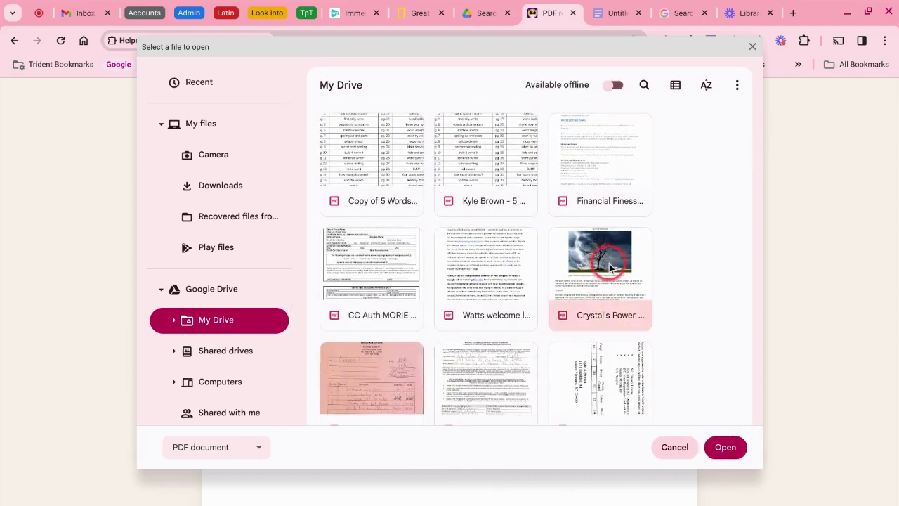
left_click(725, 446)
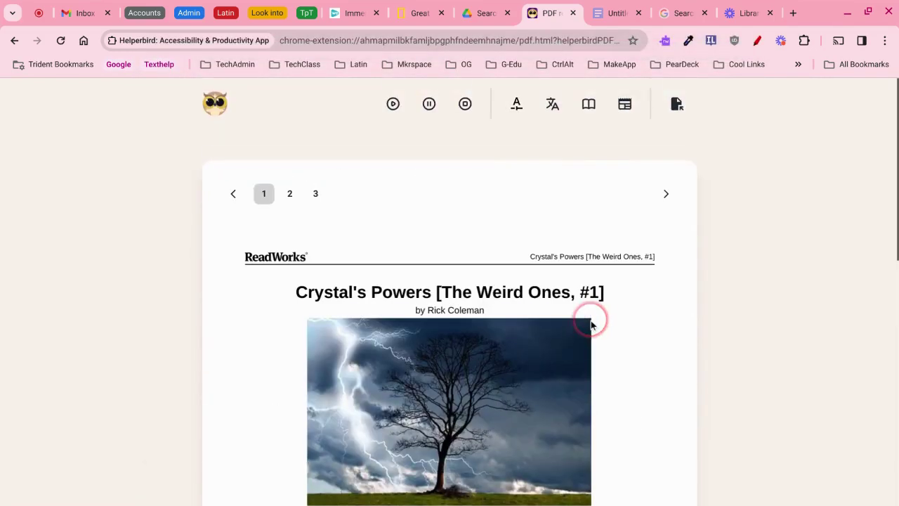
View the PDF page in Immersive Reader, skim its text, and close the Helperbird PDF reader
left_click(590, 111)
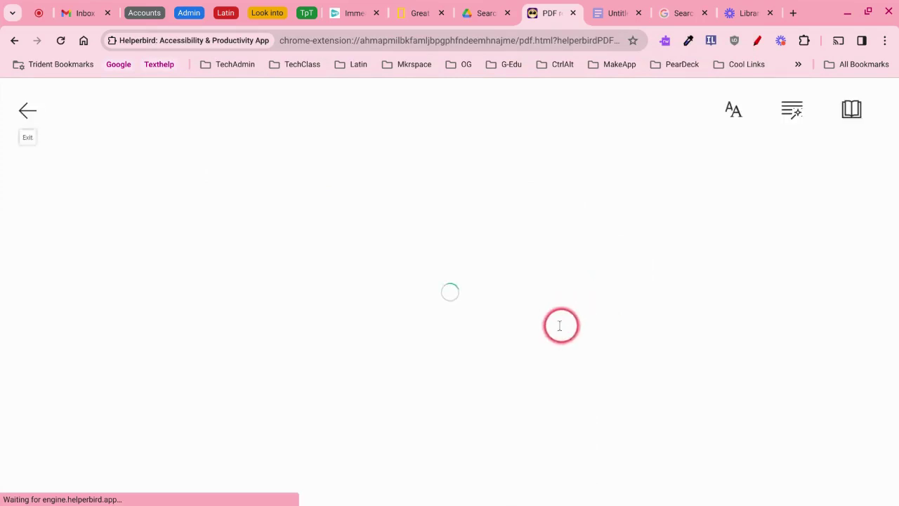
scroll(534, 309, "down", 6)
scroll(528, 312, "down", 8)
scroll(528, 312, "down", 1)
scroll(528, 311, "up", 5)
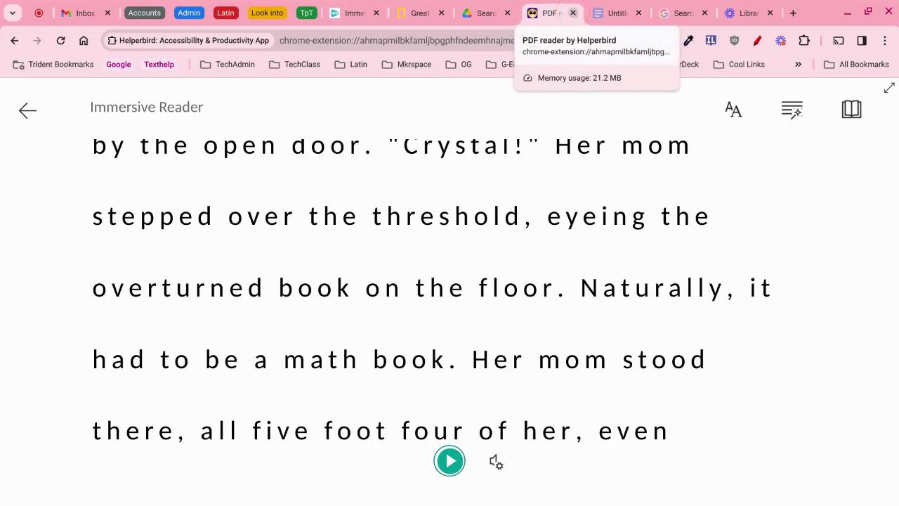
left_click(572, 13)
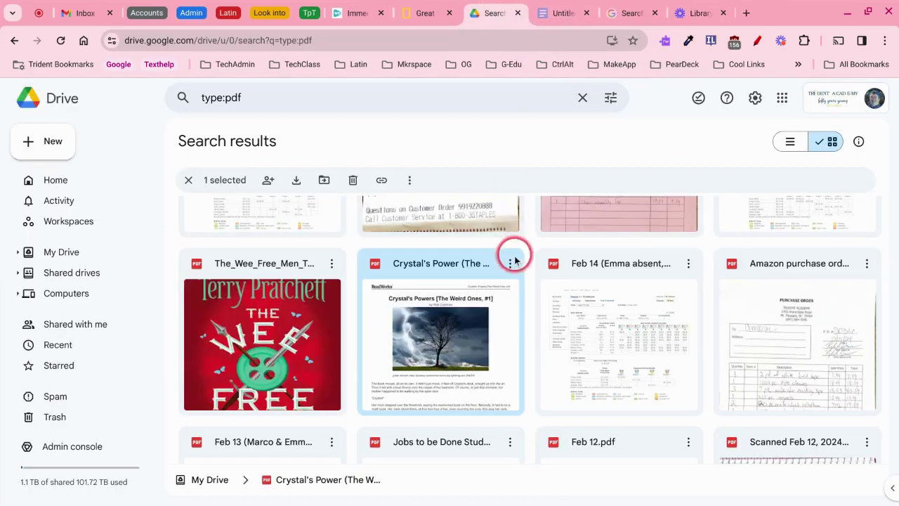
Open the Crystal's Power PDF from the Google Drive search results with Annotate with Kami
left_click(510, 264)
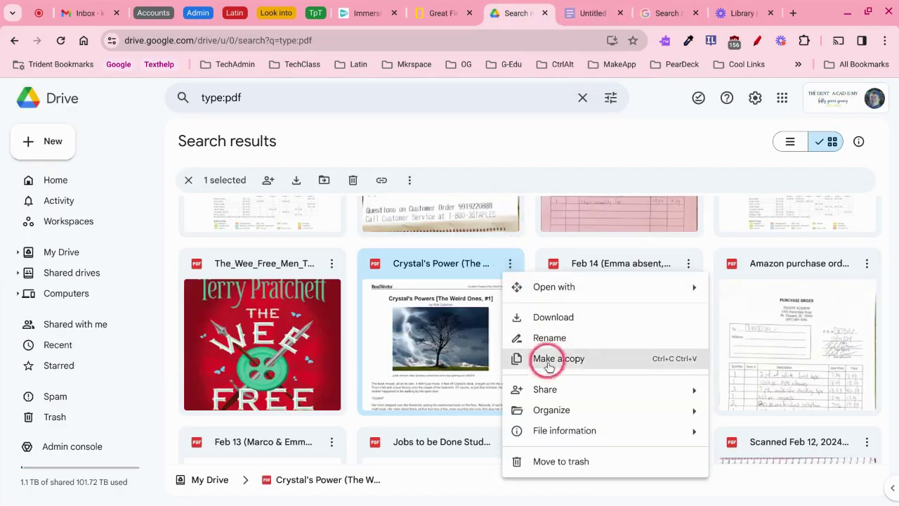
mouse_move(546, 287)
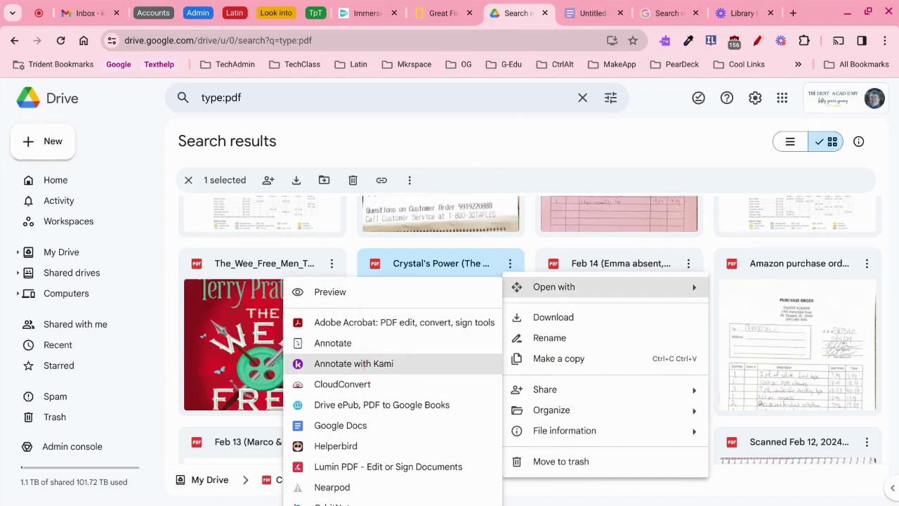
left_click(377, 365)
left_click(361, 370)
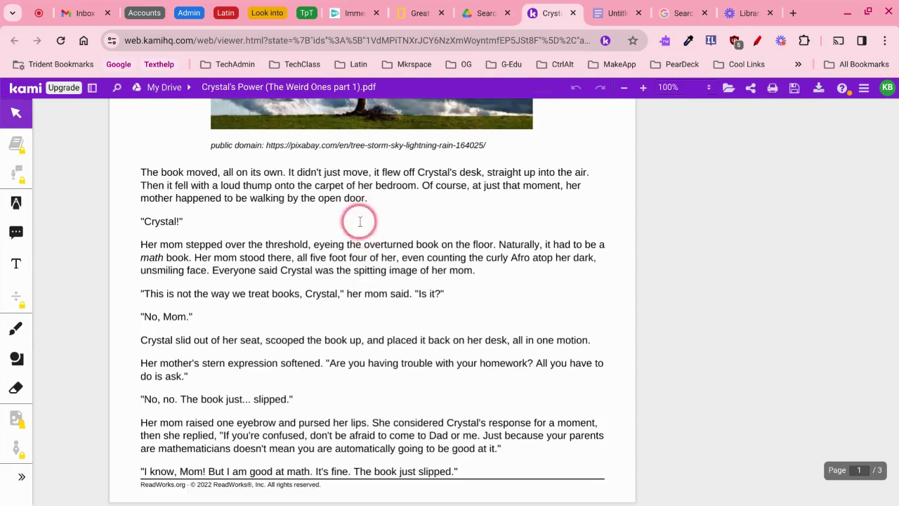
Select the first-page text from "The book moved" to "good at it.", view it in Helperbird's Immersive Reader, and return to the Kami page
scroll(342, 251, "up", 2)
scroll(342, 251, "down", 1)
scroll(342, 251, "up", 3)
scroll(342, 251, "down", 2)
scroll(302, 246, "down", 1)
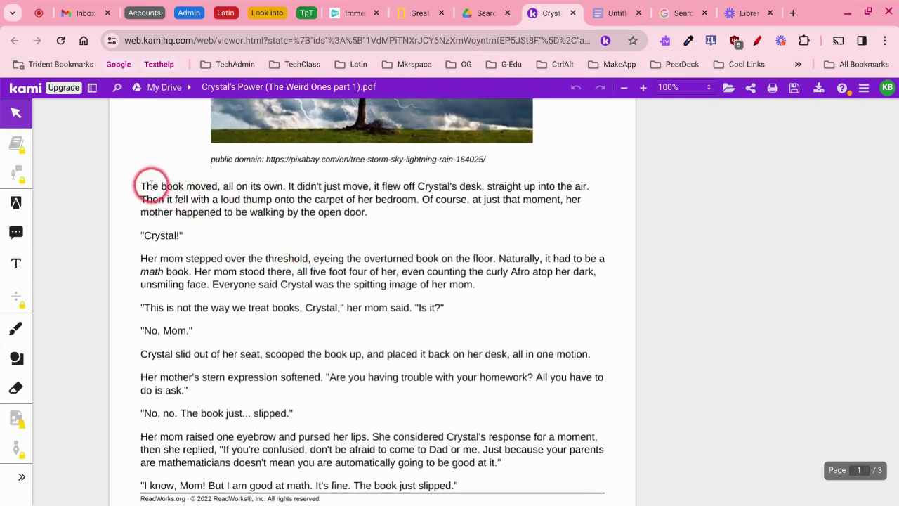
left_click_drag(140, 186, 510, 279)
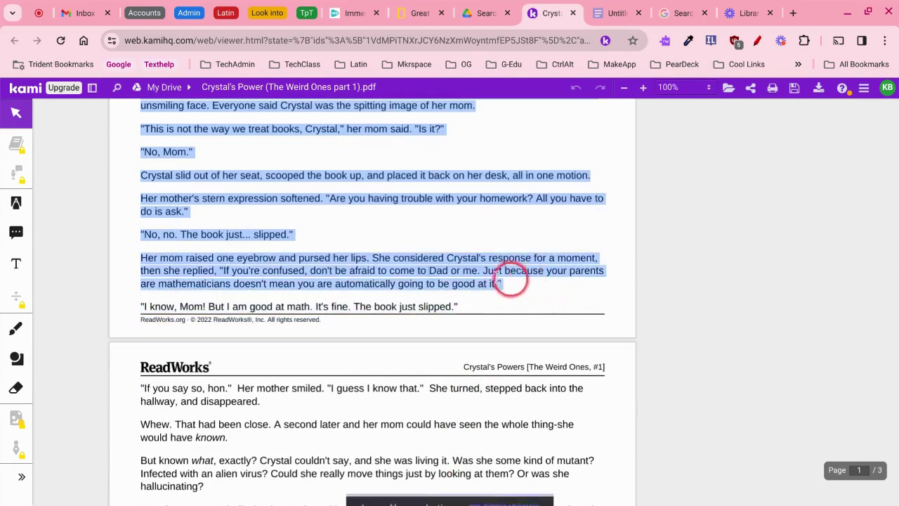
right_click(437, 258)
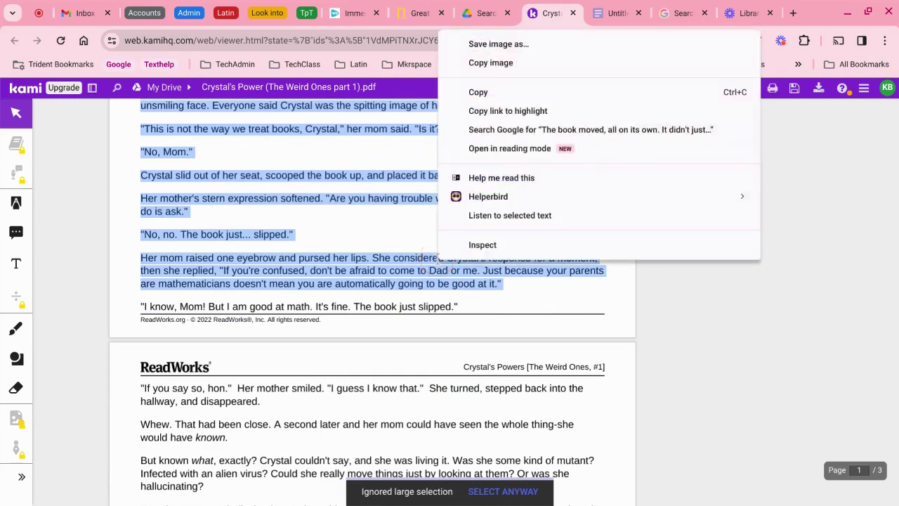
left_click(500, 198)
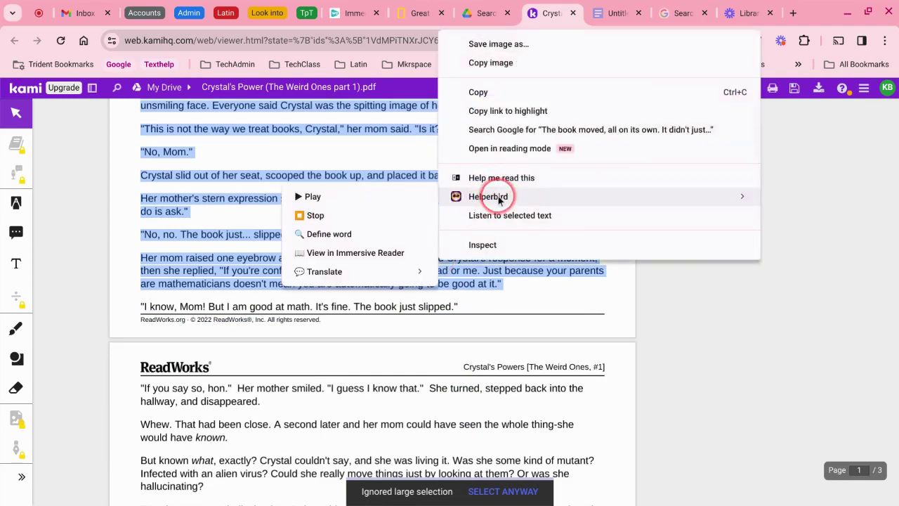
left_click(350, 249)
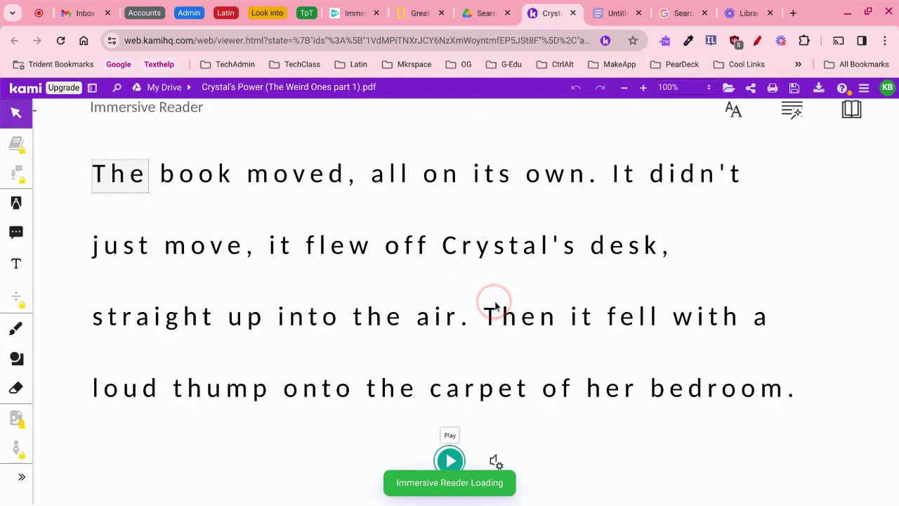
left_click(571, 215)
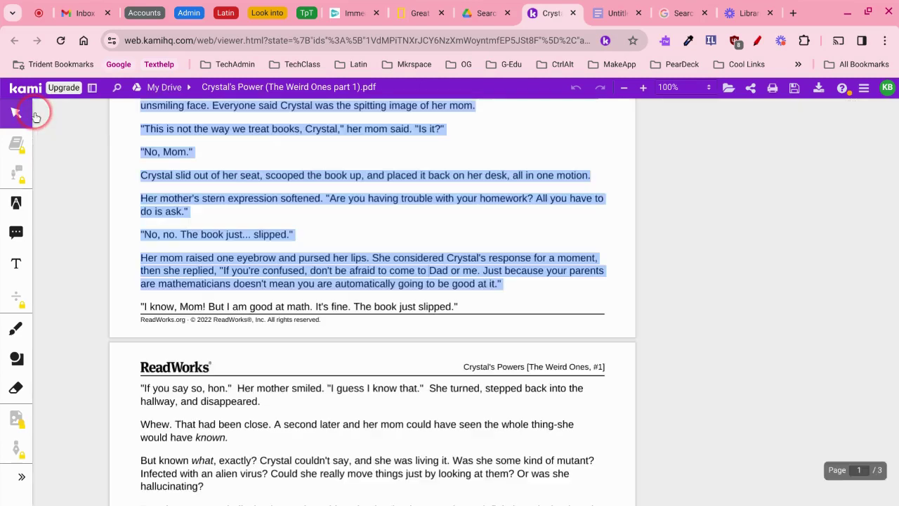
Deselect the passage and look back over the first page of the story in Kami
left_click(88, 195)
scroll(119, 306, "up", 5)
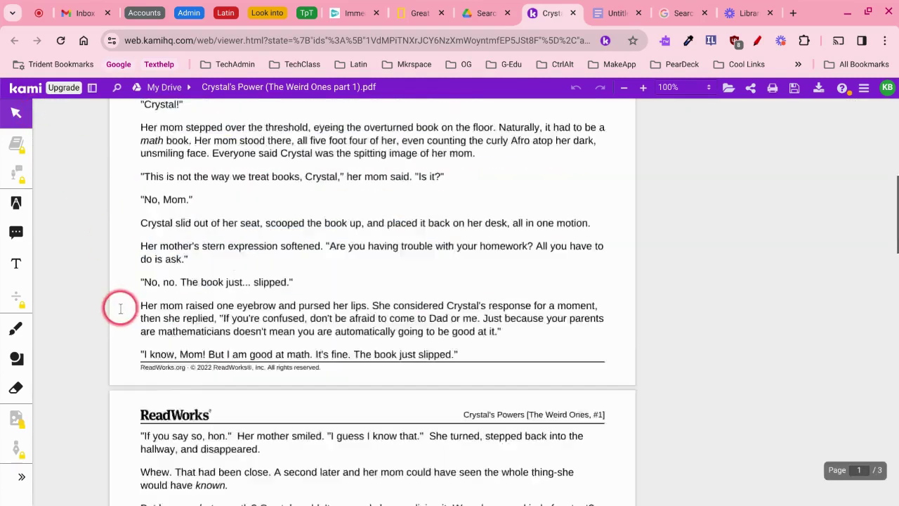
scroll(120, 308, "up", 2)
left_click(302, 311)
scroll(304, 309, "down", 2)
left_click(140, 218)
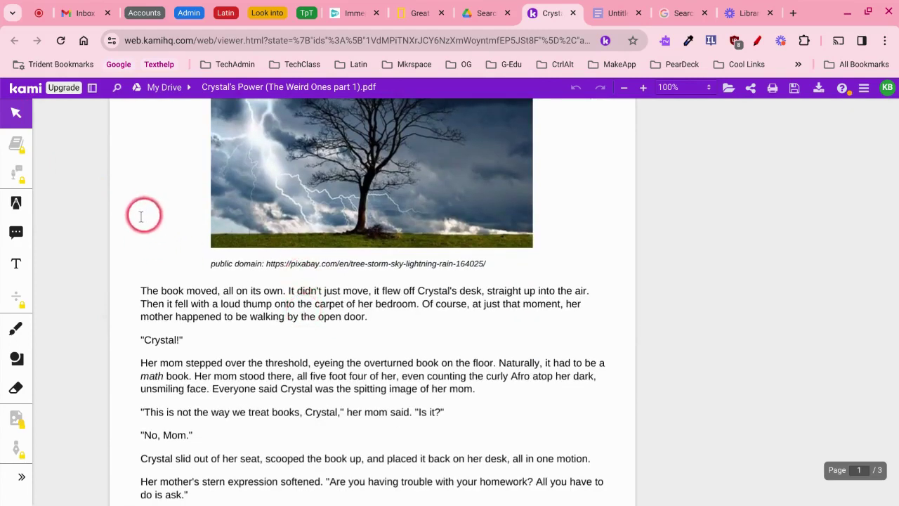
scroll(117, 239, "up", 2)
In the untitled Google Docs document, look through the context options for the selected practice sets passage, and dismiss them
left_click(514, 44)
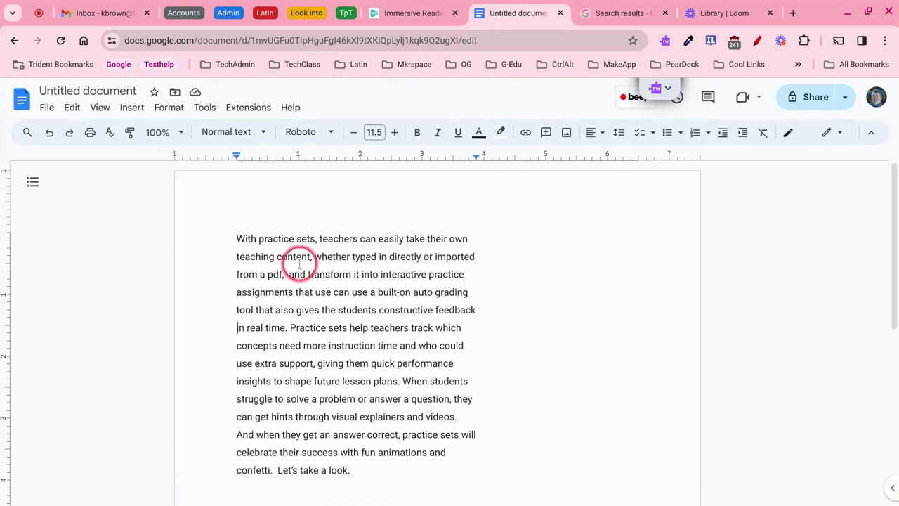
scroll(274, 253, "down", 1)
left_click_drag(240, 235, 358, 465)
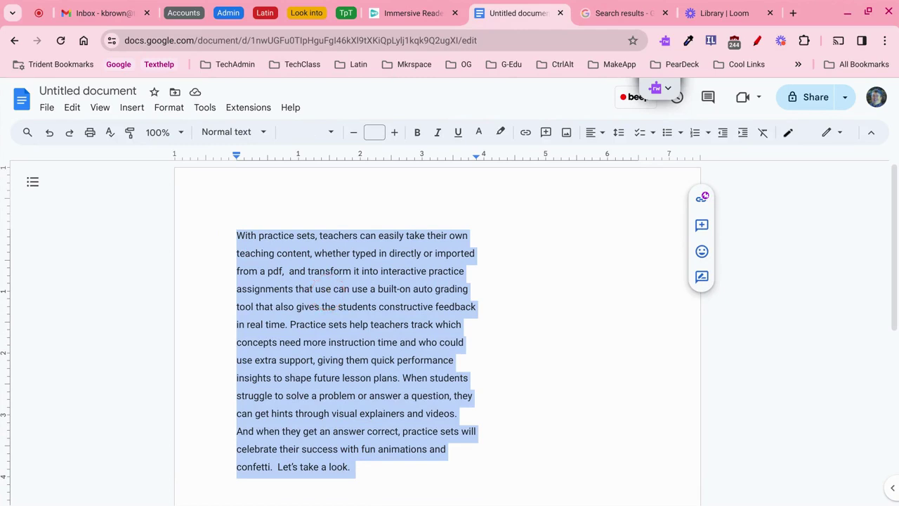
right_click(328, 295)
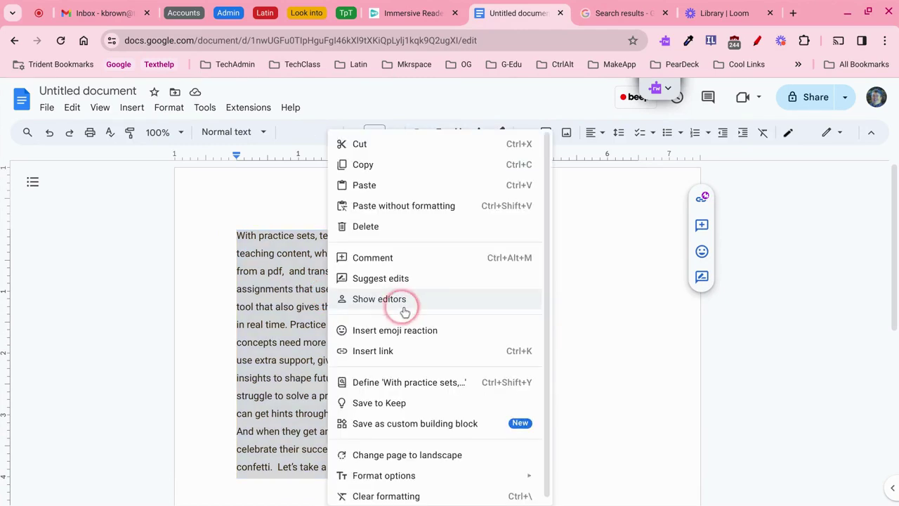
scroll(404, 310, "down", 1)
scroll(404, 309, "up", 1)
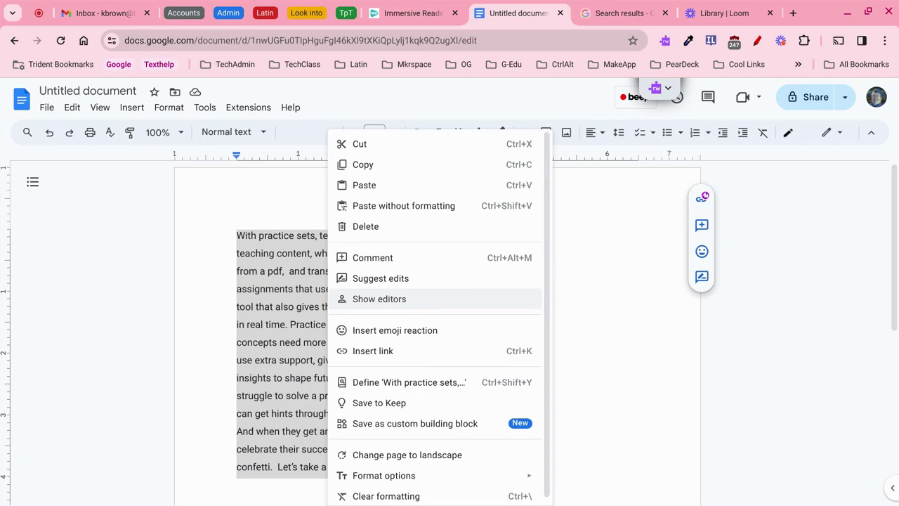
left_click(212, 215)
Select the whole practice sets passage, open Helperbird for Docs, and check its settings options
left_click_drag(233, 234, 353, 465)
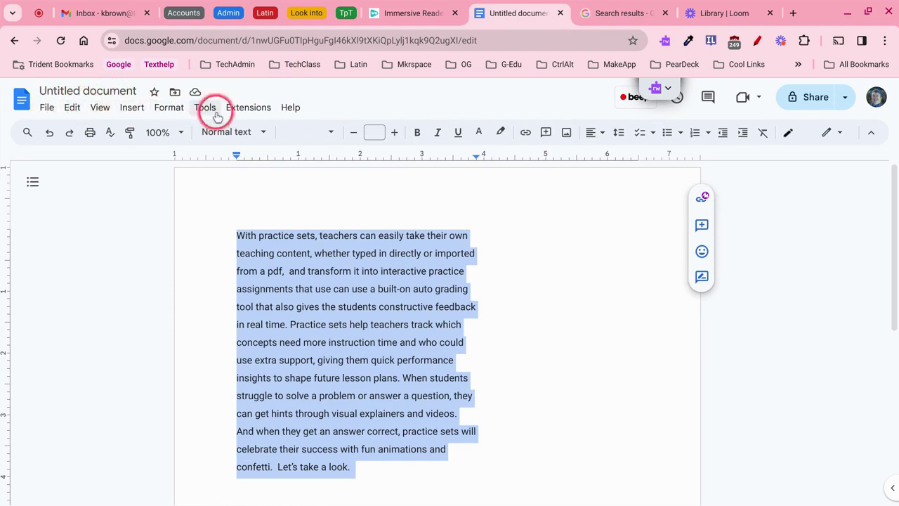
left_click(247, 111)
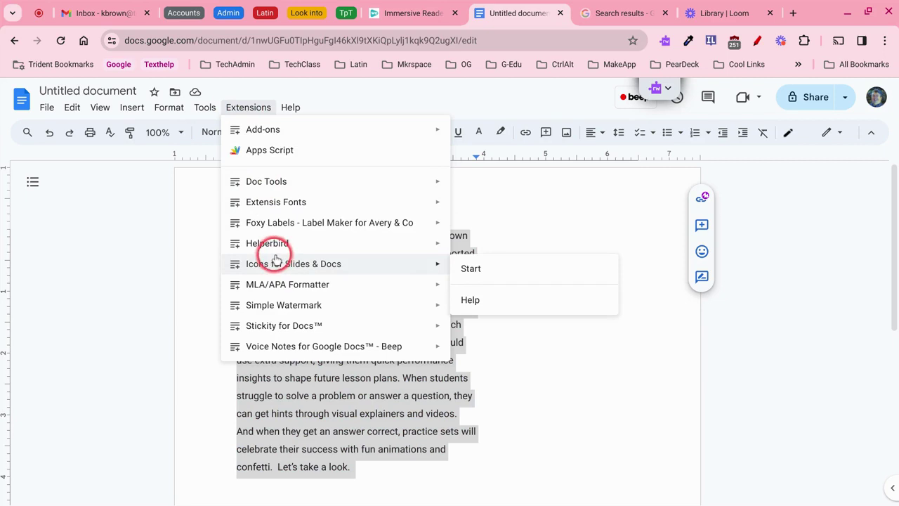
mouse_move(280, 243)
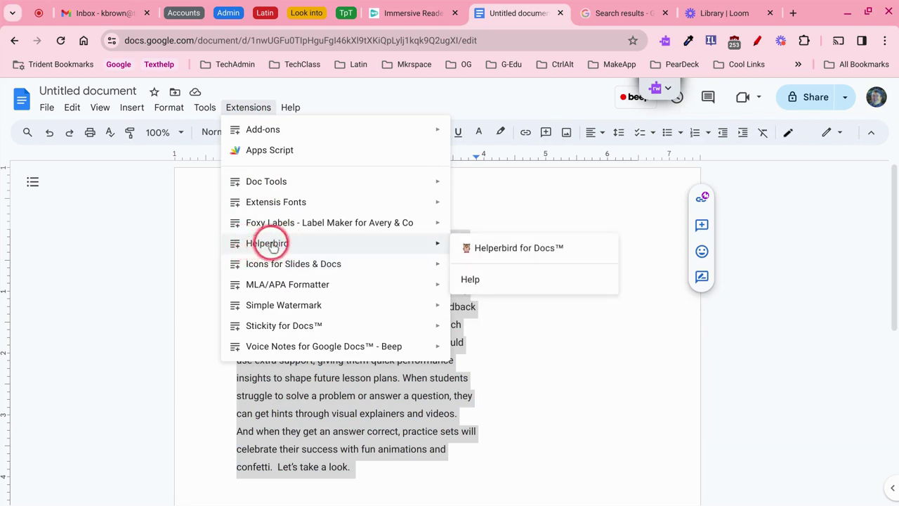
left_click(514, 252)
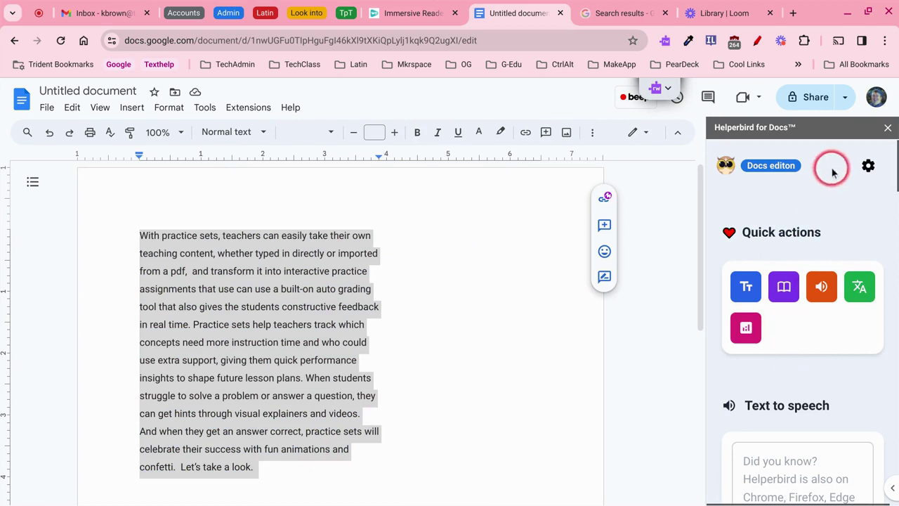
left_click(868, 168)
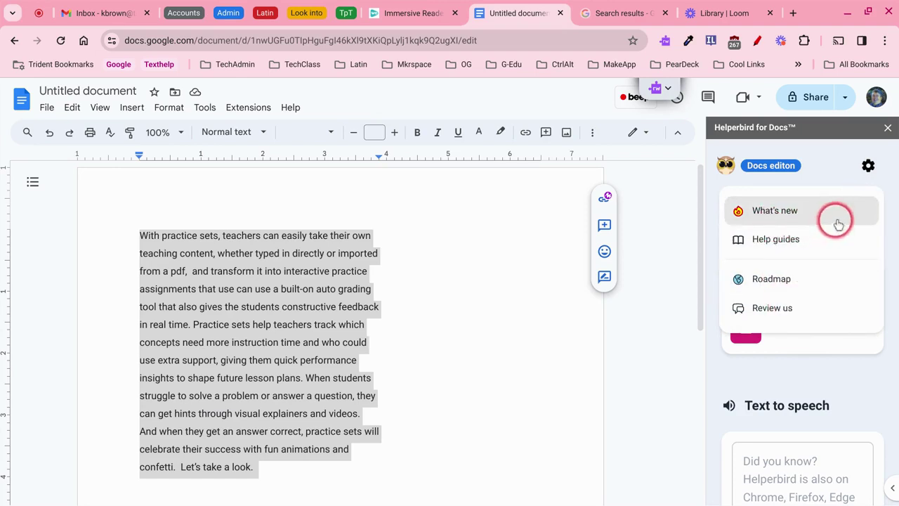
left_click(864, 166)
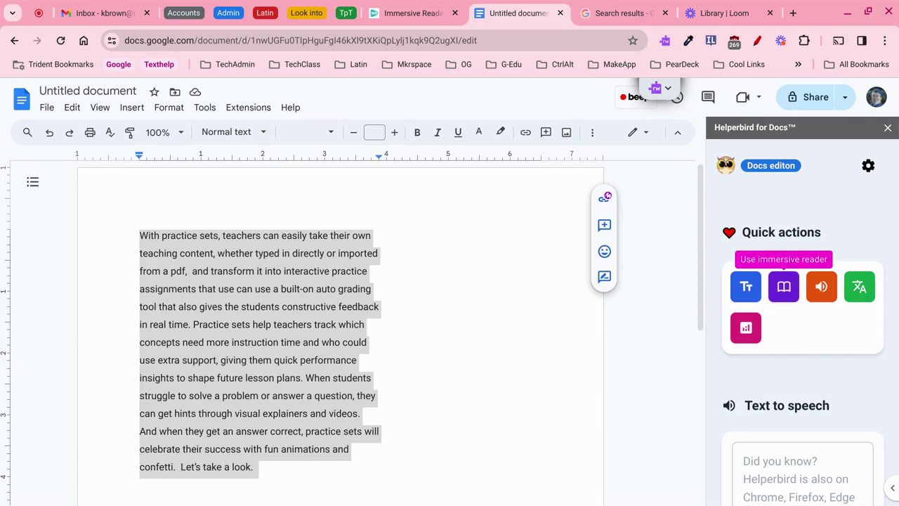
View the selected passage in Immersive Reader at full screen, exit the reader, and close Helperbird for Docs
left_click(783, 286)
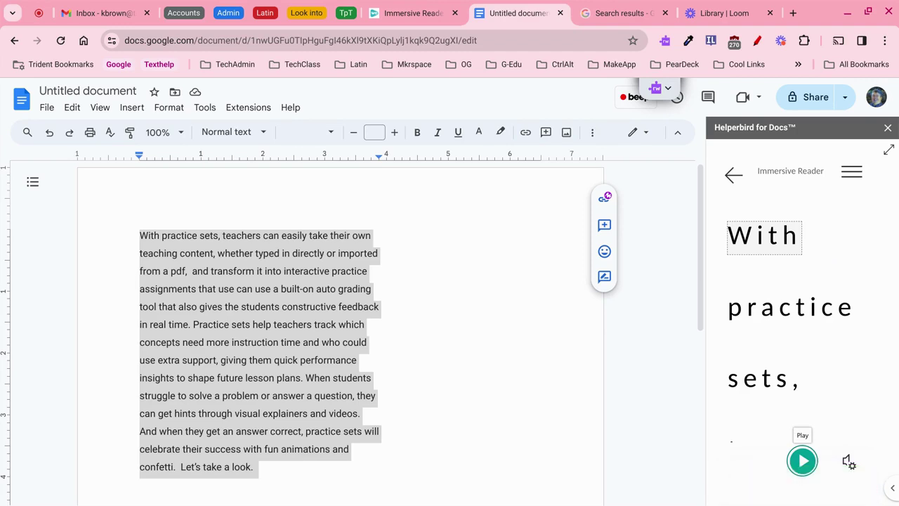
left_click(817, 328)
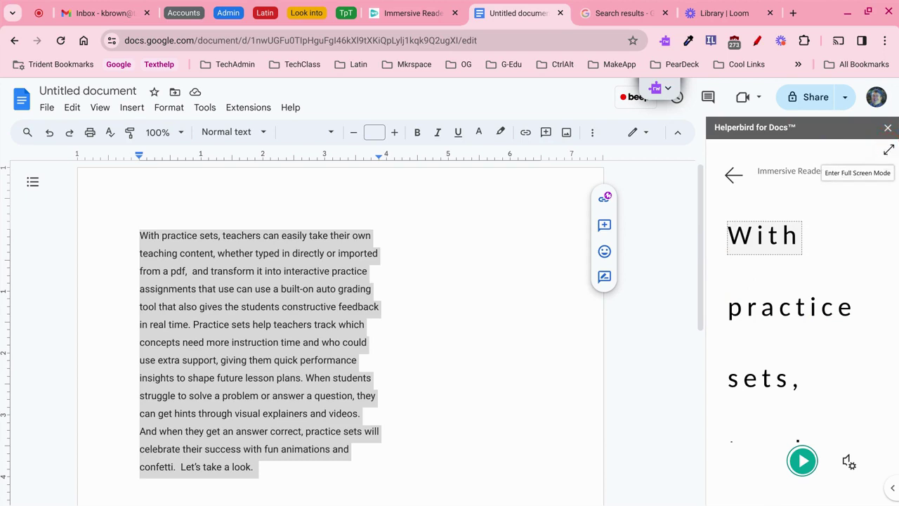
left_click(889, 149)
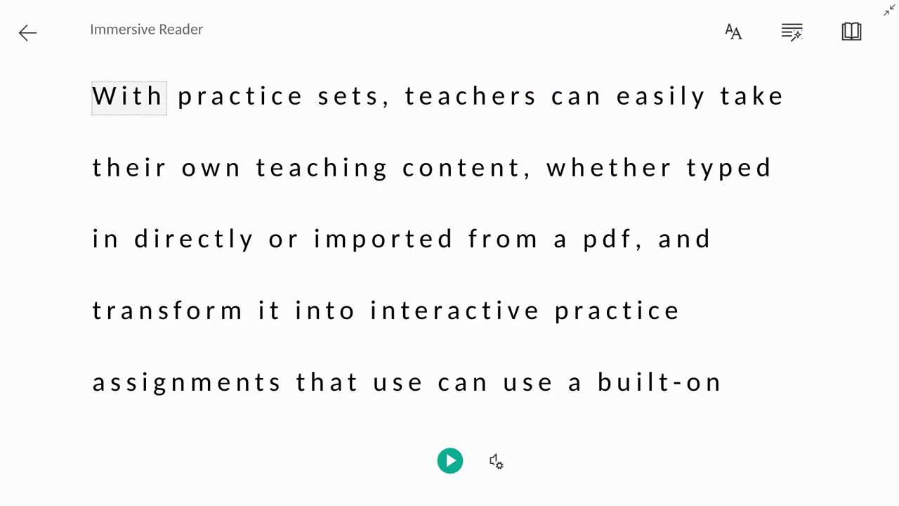
left_click(27, 35)
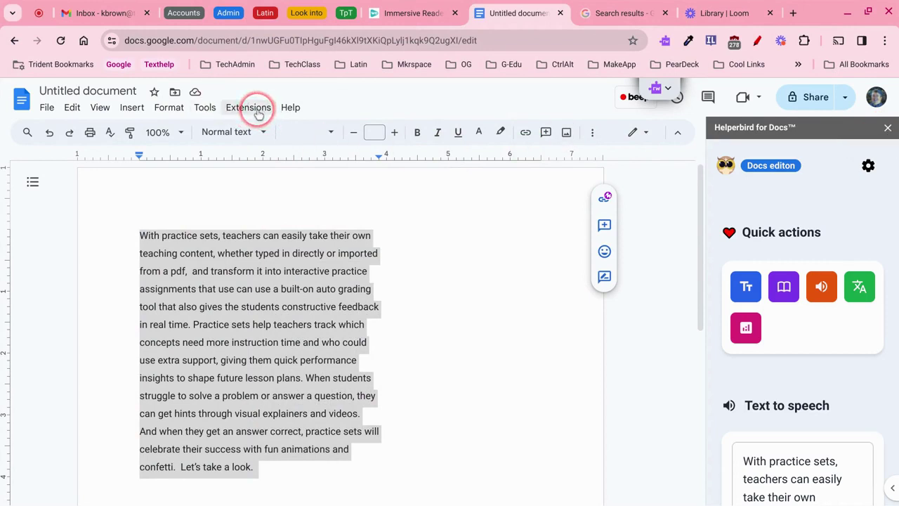
left_click(887, 129)
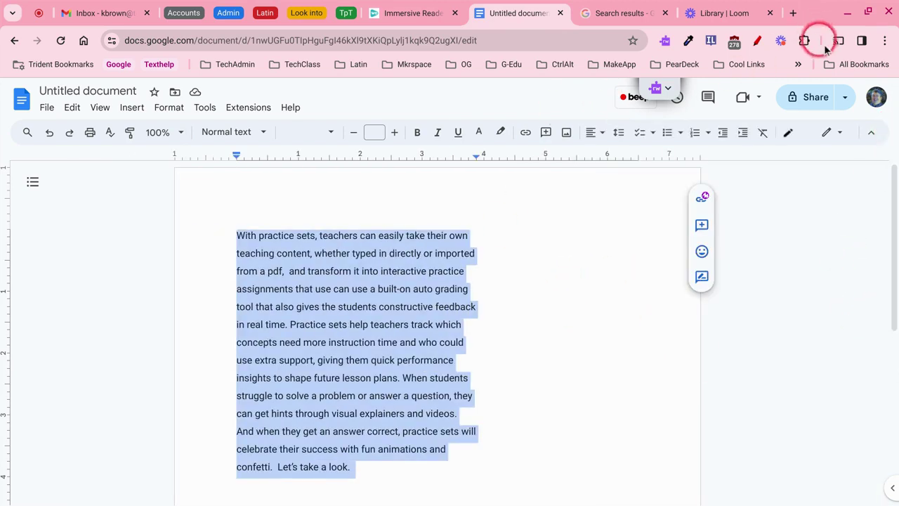